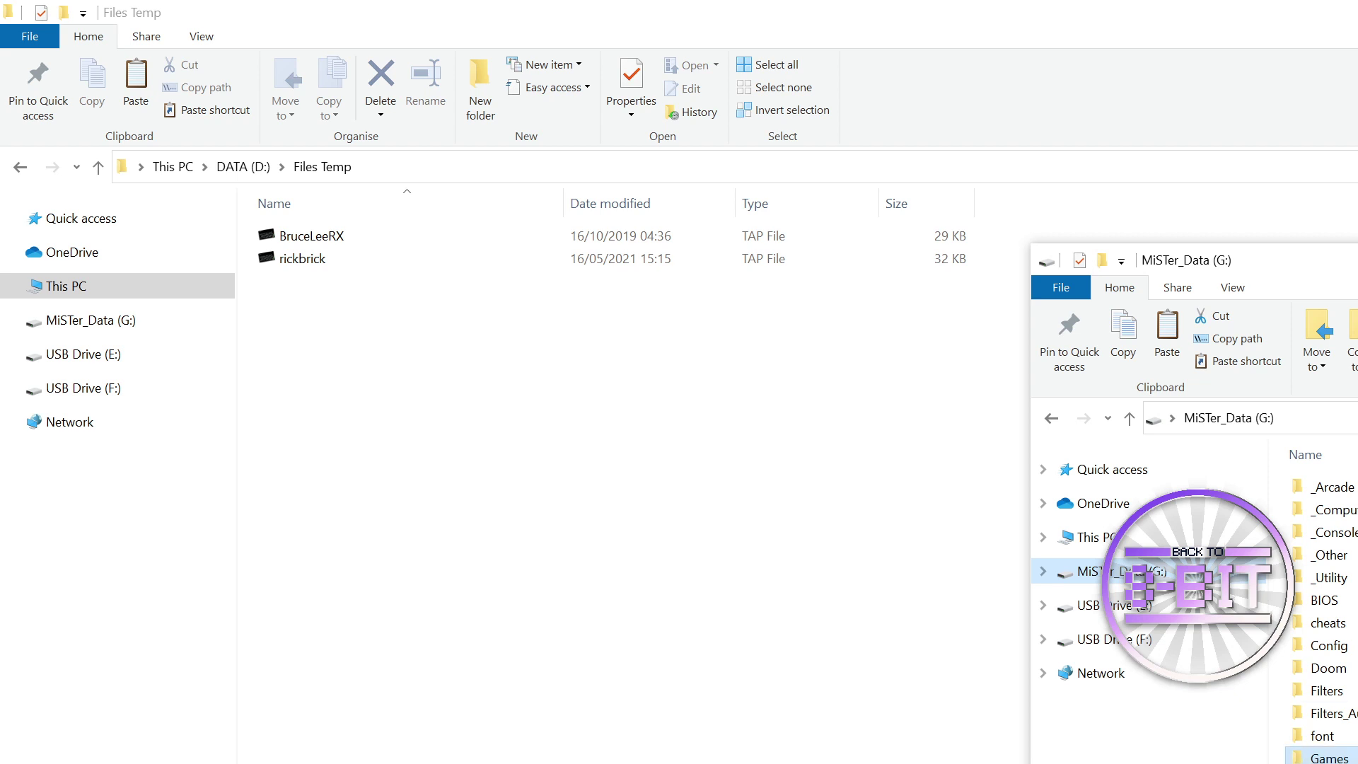
Open Games on MiSTer_Data (G:), then go into its ZXNext folder
{"action": "double_click", "coordinate": [1323, 756]}
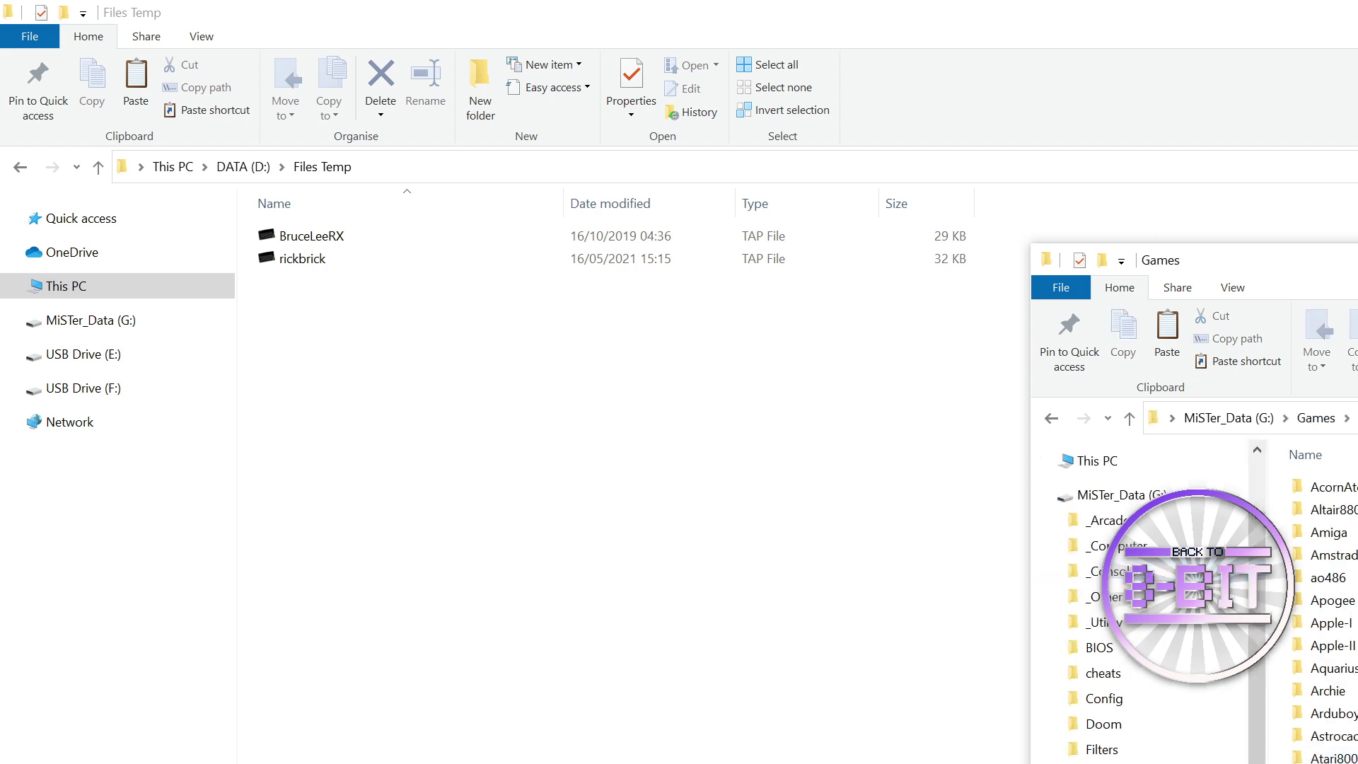
{"action": "scroll", "coordinate": [1322, 608], "scroll_direction": "down", "scroll_amount": 12}
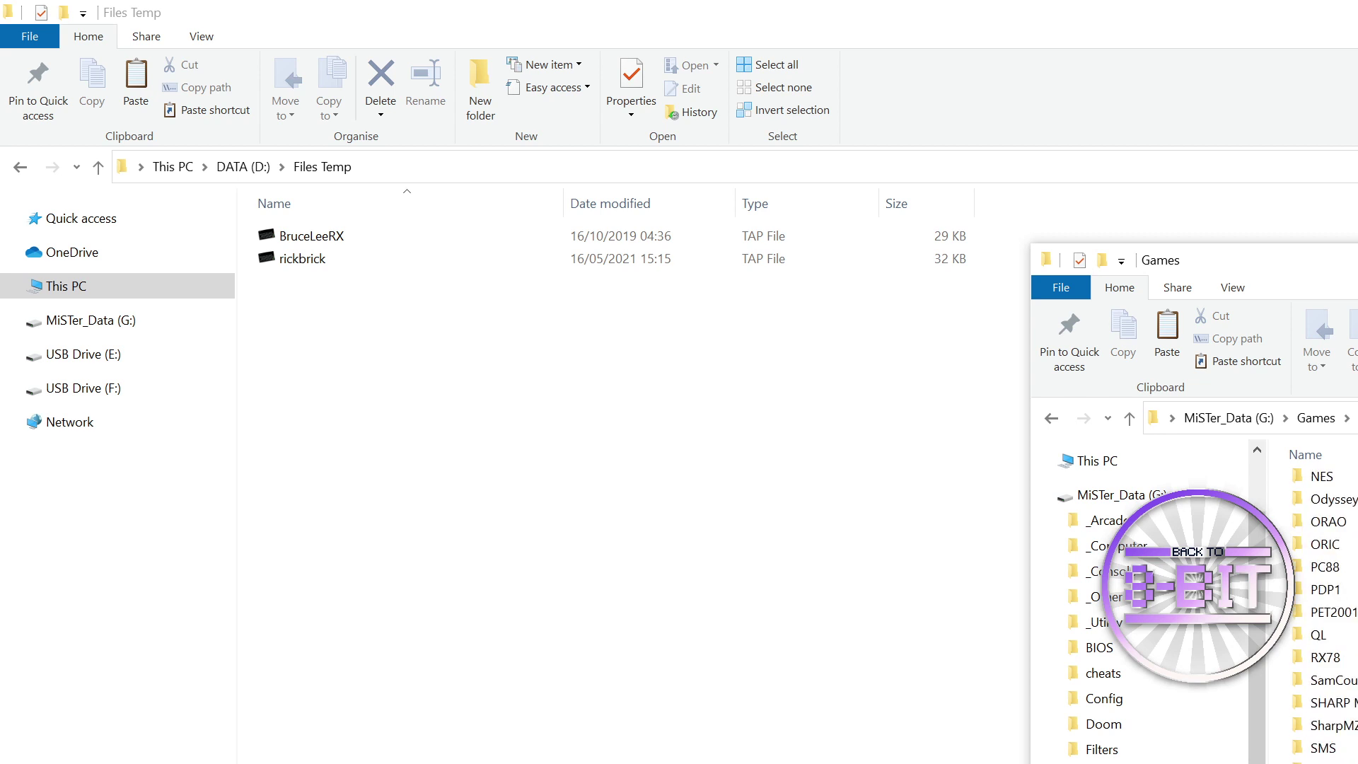
{"action": "key", "text": "z"}
{"action": "key", "text": "Return"}
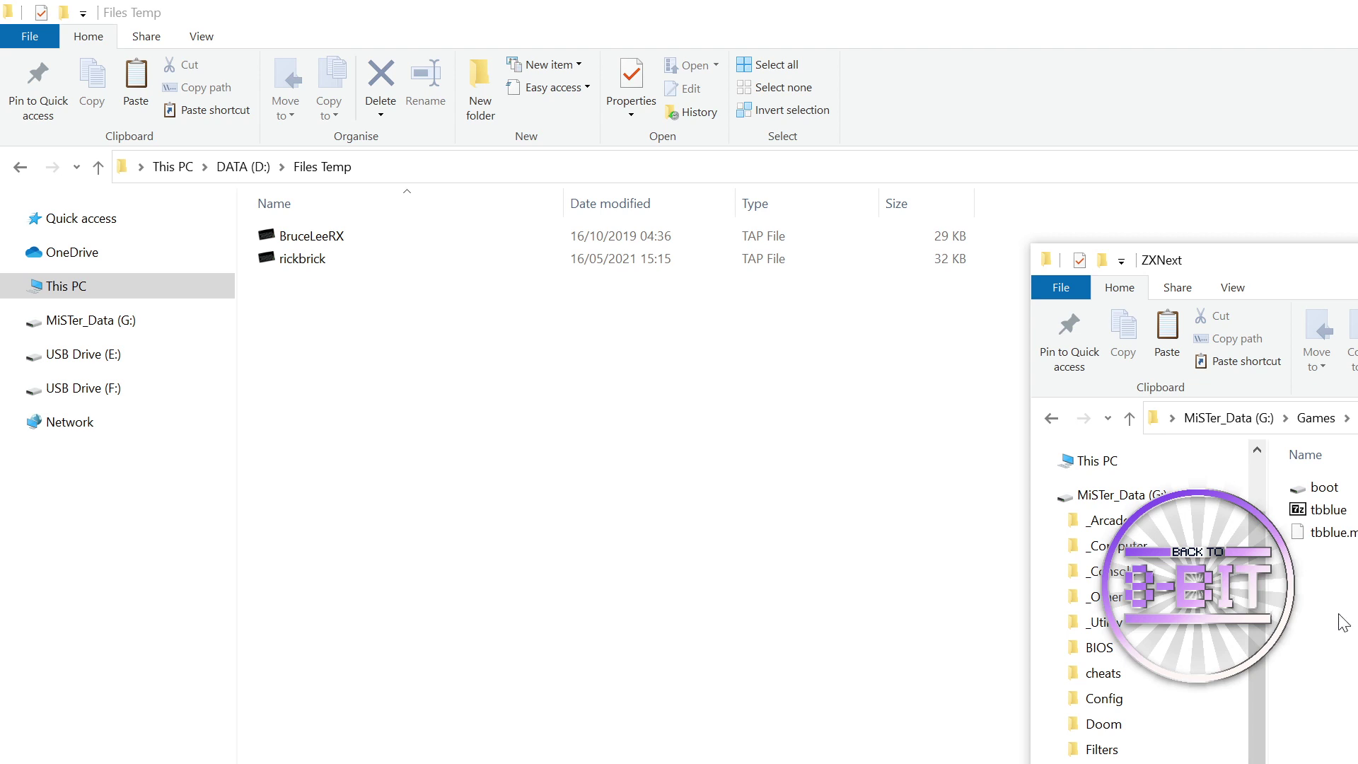
Mount the boot image as ZXNEXT (H:) and move its window beside Files Temp
{"action": "double_click", "coordinate": [1305, 493]}
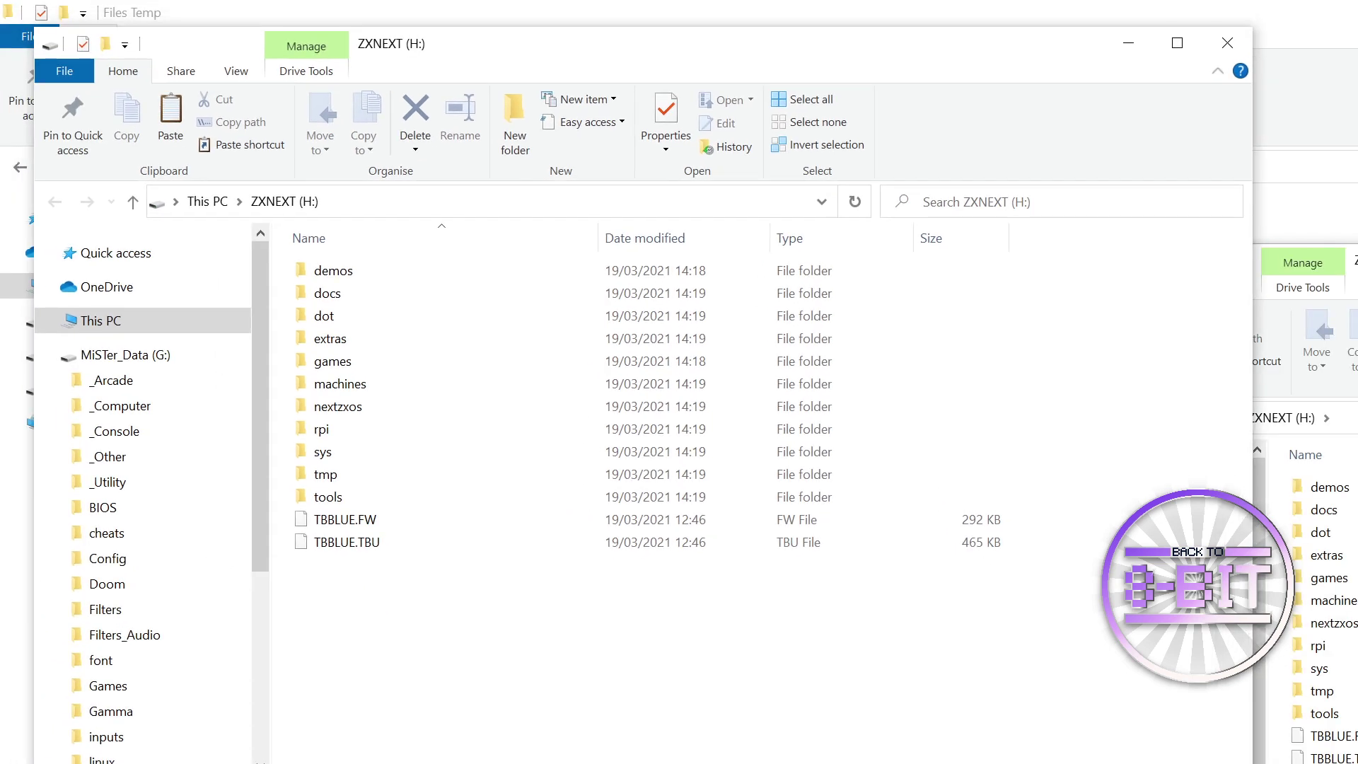
{"action": "left_click_drag", "start_coordinate": [957, 57], "coordinate": [943, 252]}
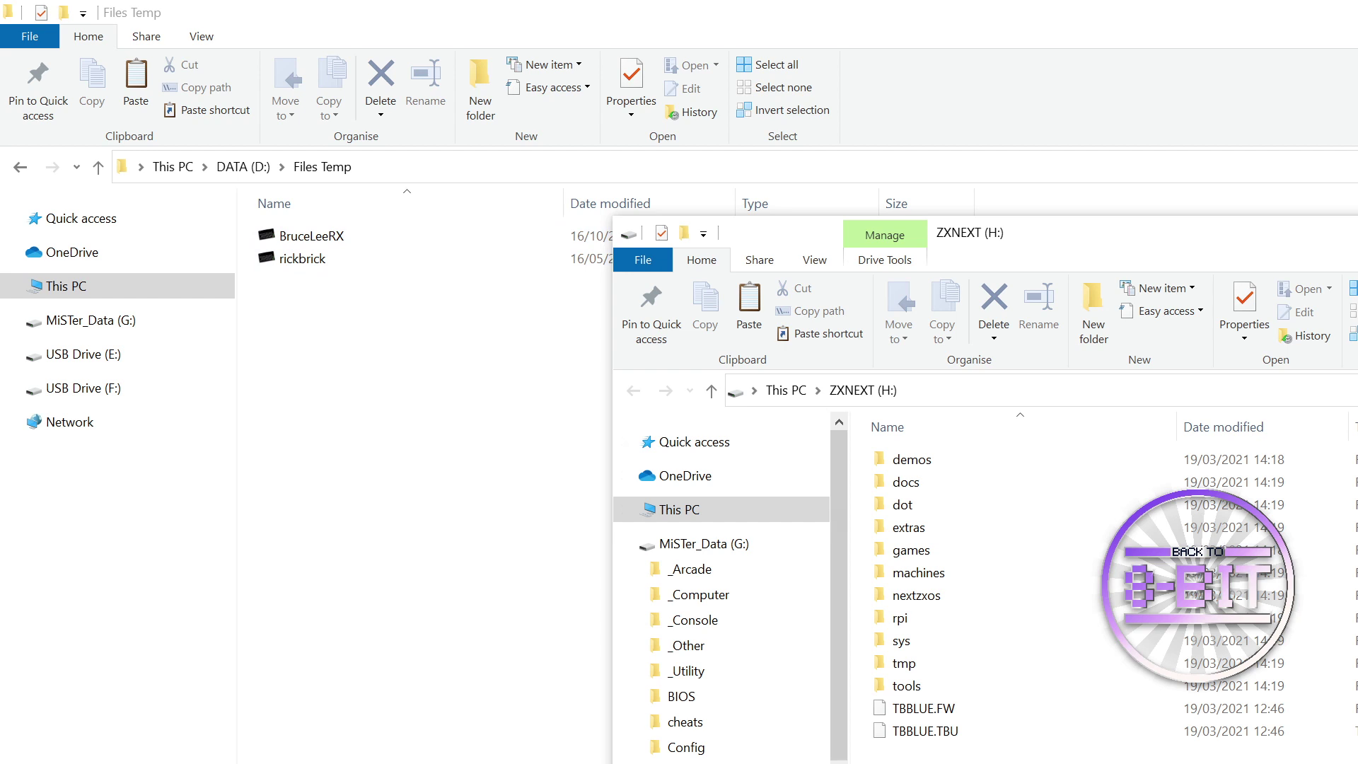
In ZXNEXT (H:)'s games folder, add a new folder named 'Back to 8bit'
{"action": "double_click", "coordinate": [888, 552]}
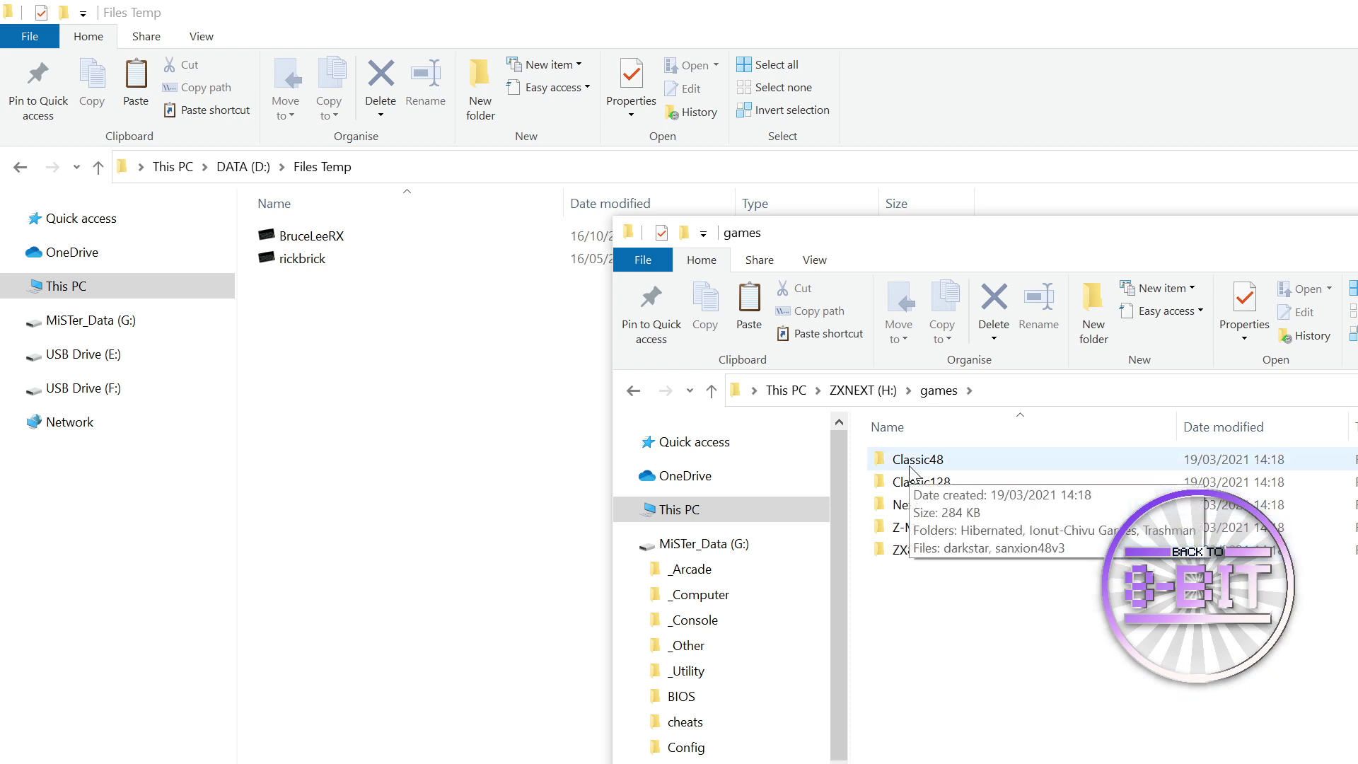
{"action": "mouse_move", "coordinate": [908, 491]}
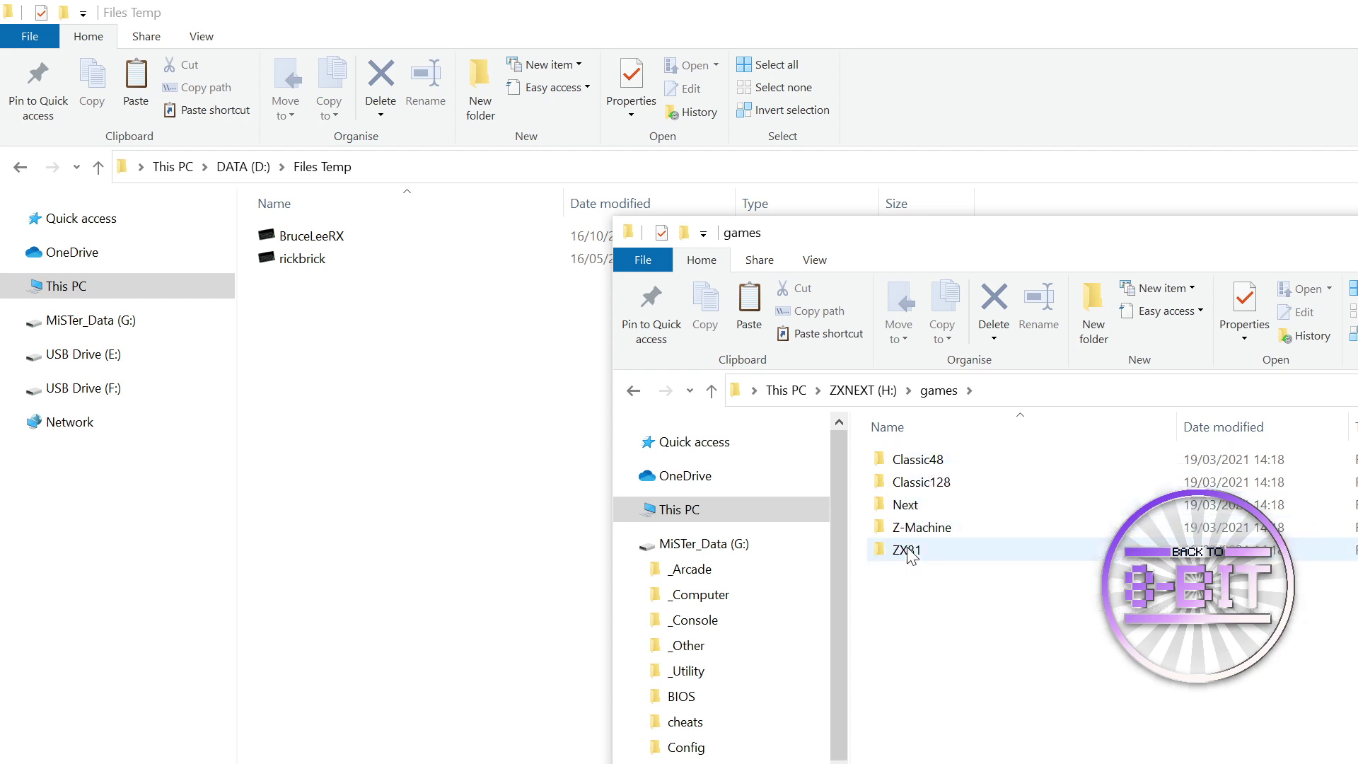
{"action": "right_click", "coordinate": [897, 640]}
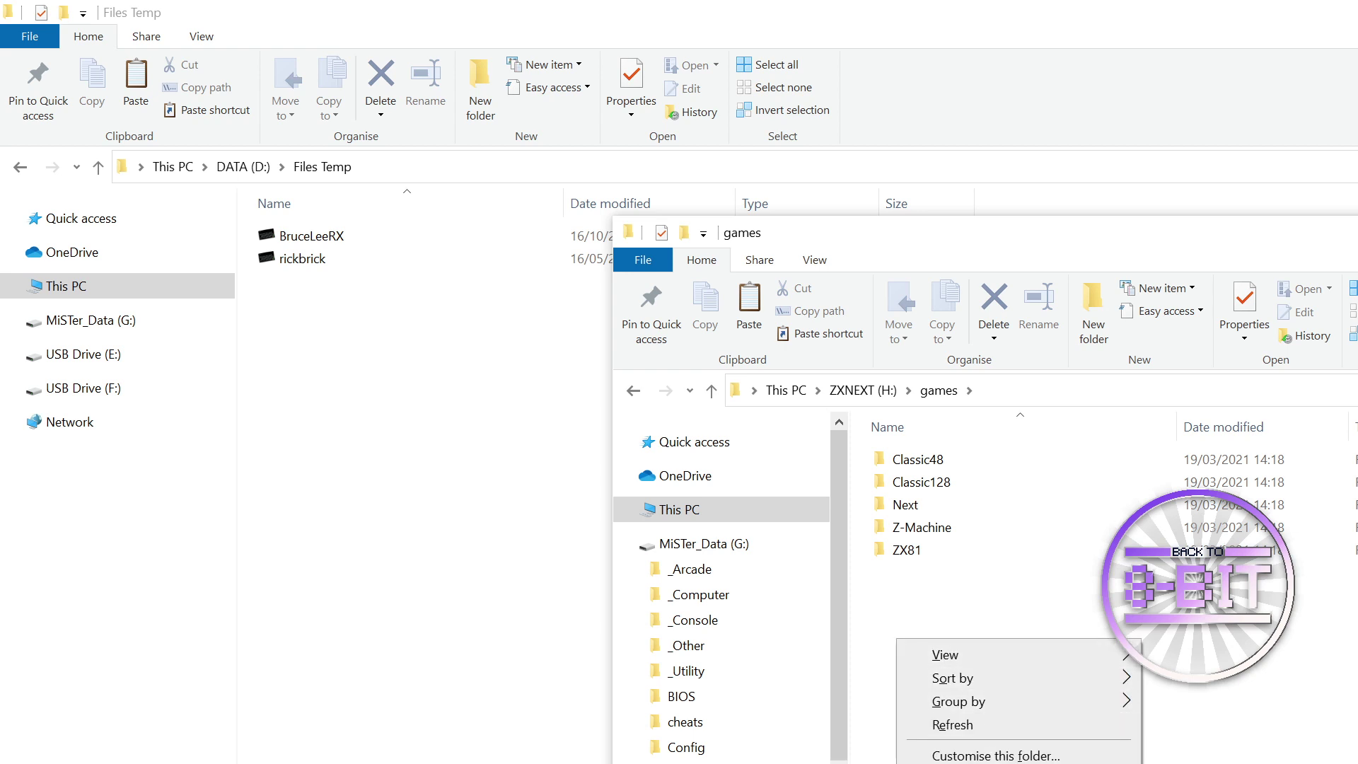
{"action": "key", "text": "ctrl+shift+n"}
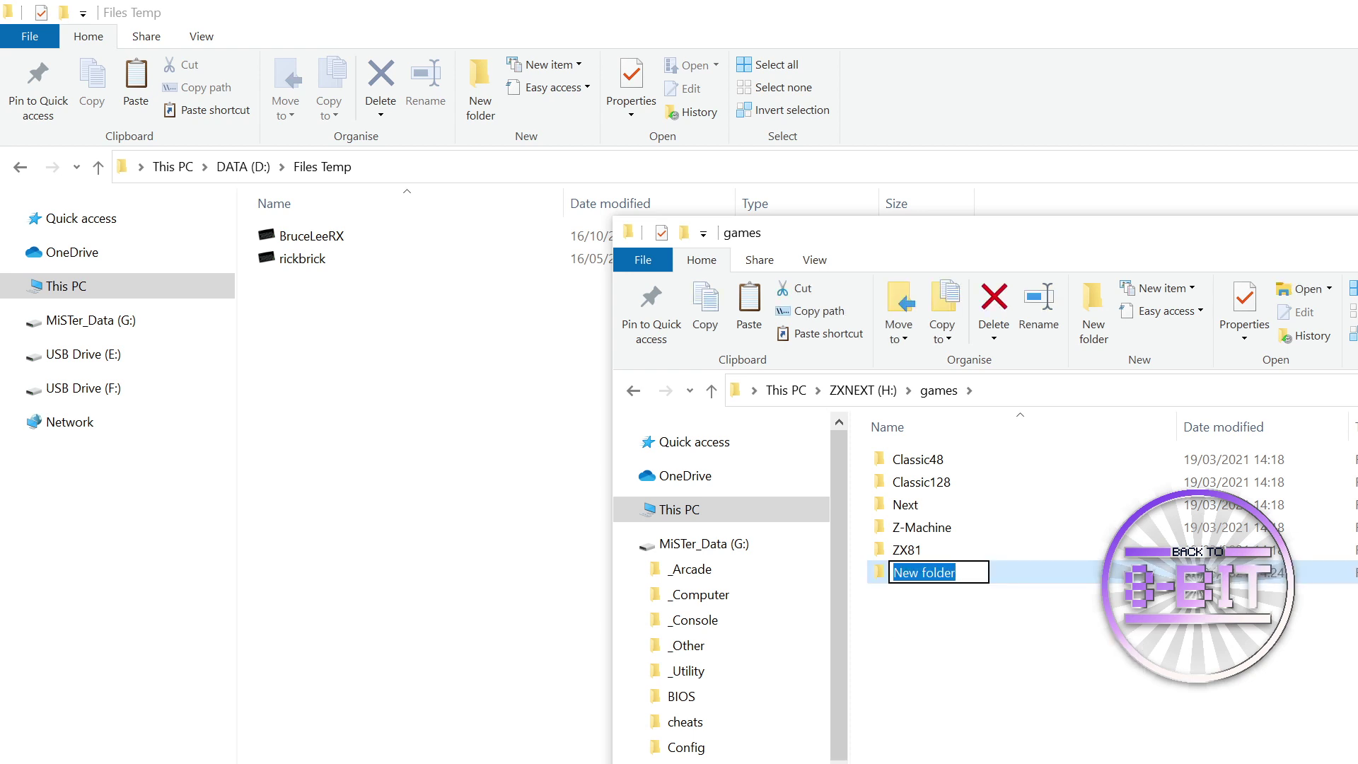
{"action": "type", "text": "Ba"}
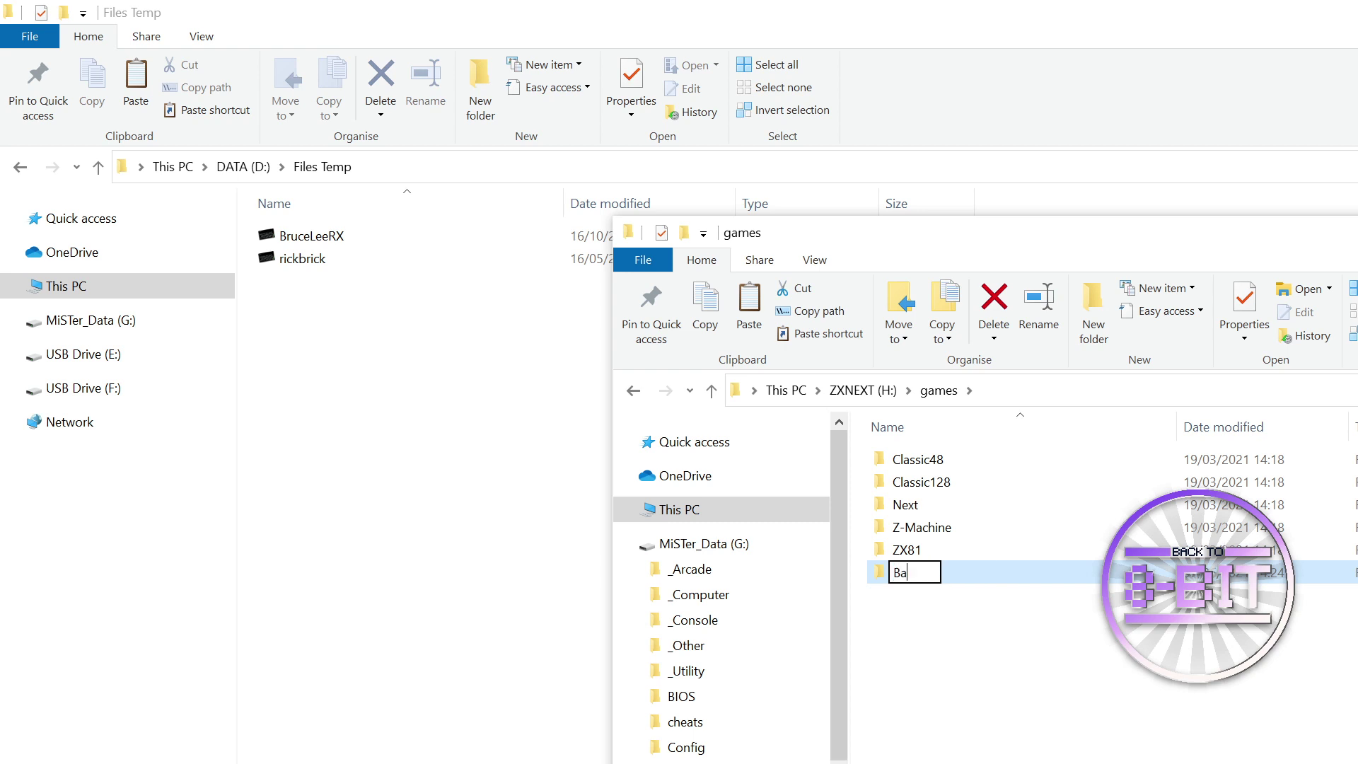
{"action": "type", "text": "ck to 8bit"}
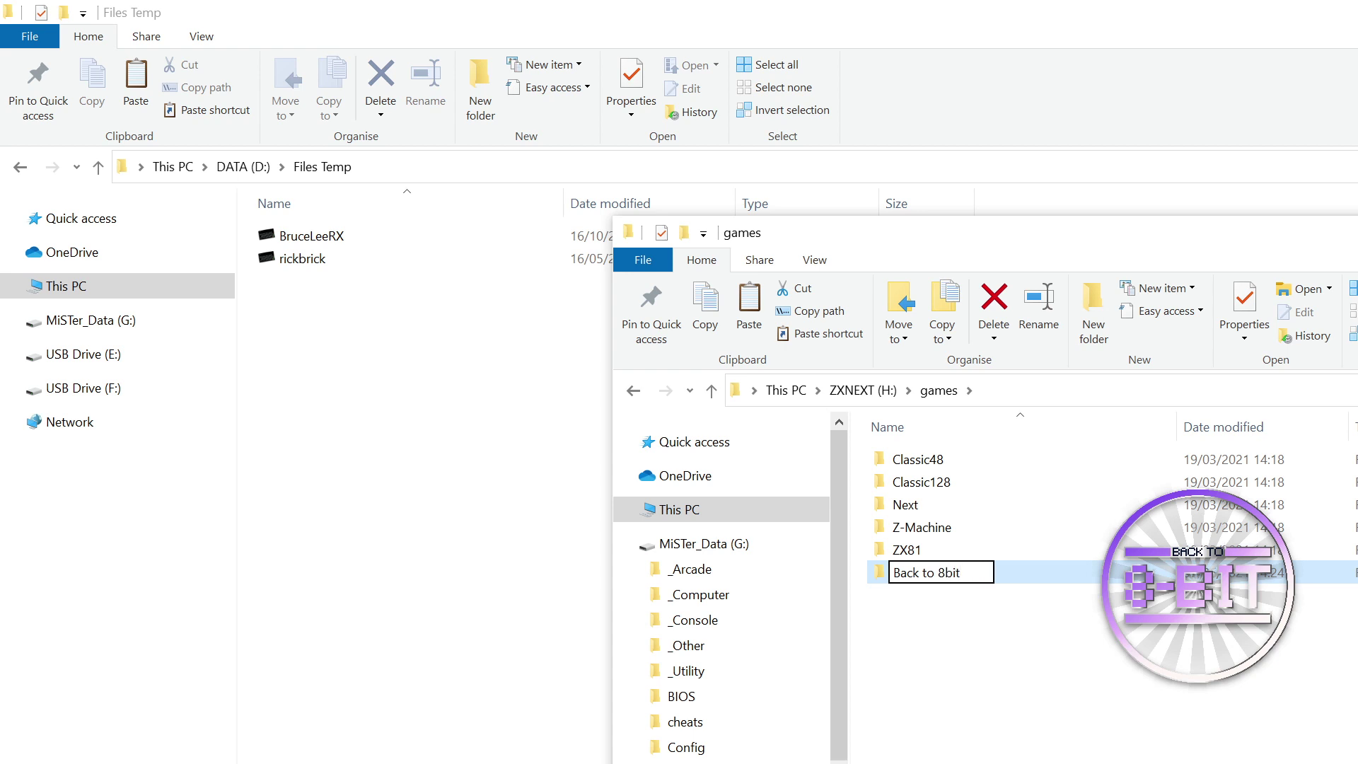
{"action": "key", "text": "Return"}
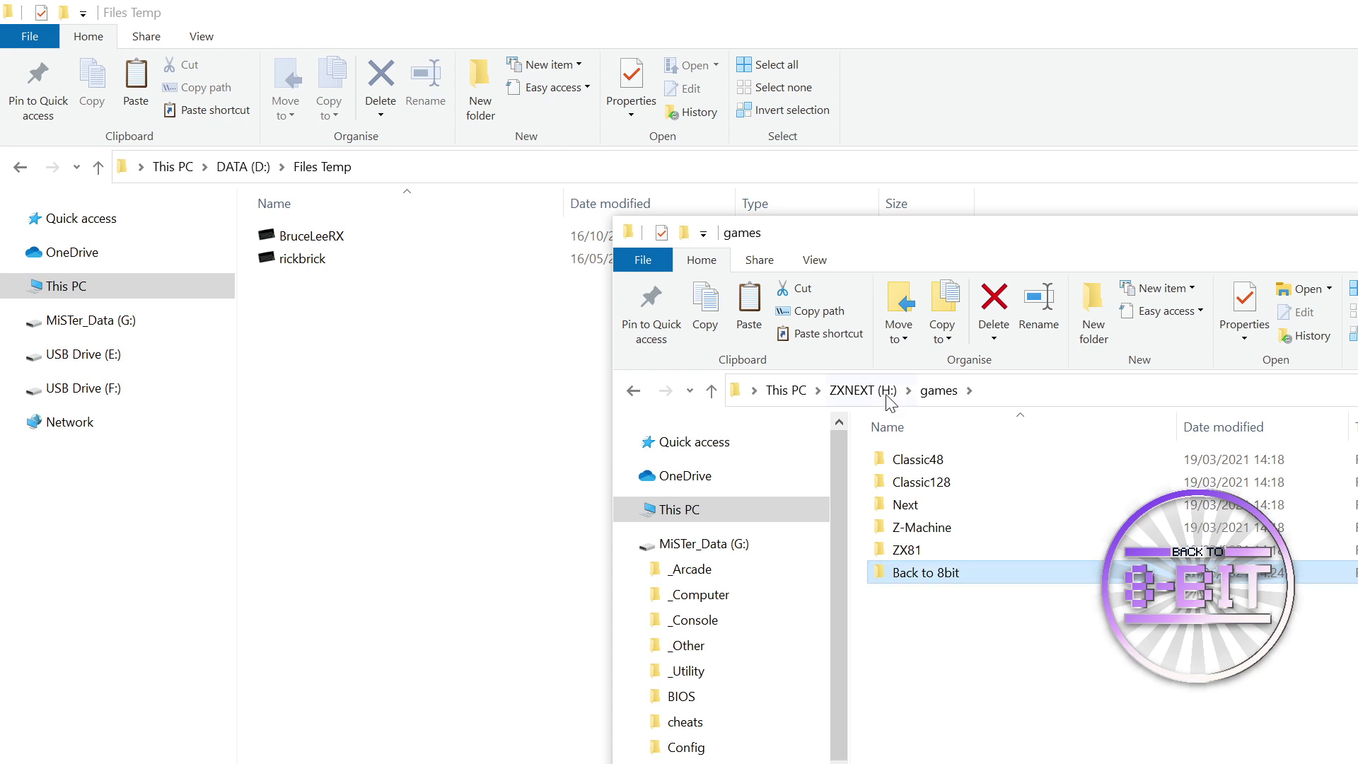
{"action": "left_click", "coordinate": [302, 294]}
Copy the BruceLeeRX and rickbrick TAP files from Files Temp
{"action": "left_click_drag", "start_coordinate": [306, 302], "coordinate": [282, 239]}
{"action": "right_click", "coordinate": [282, 239]}
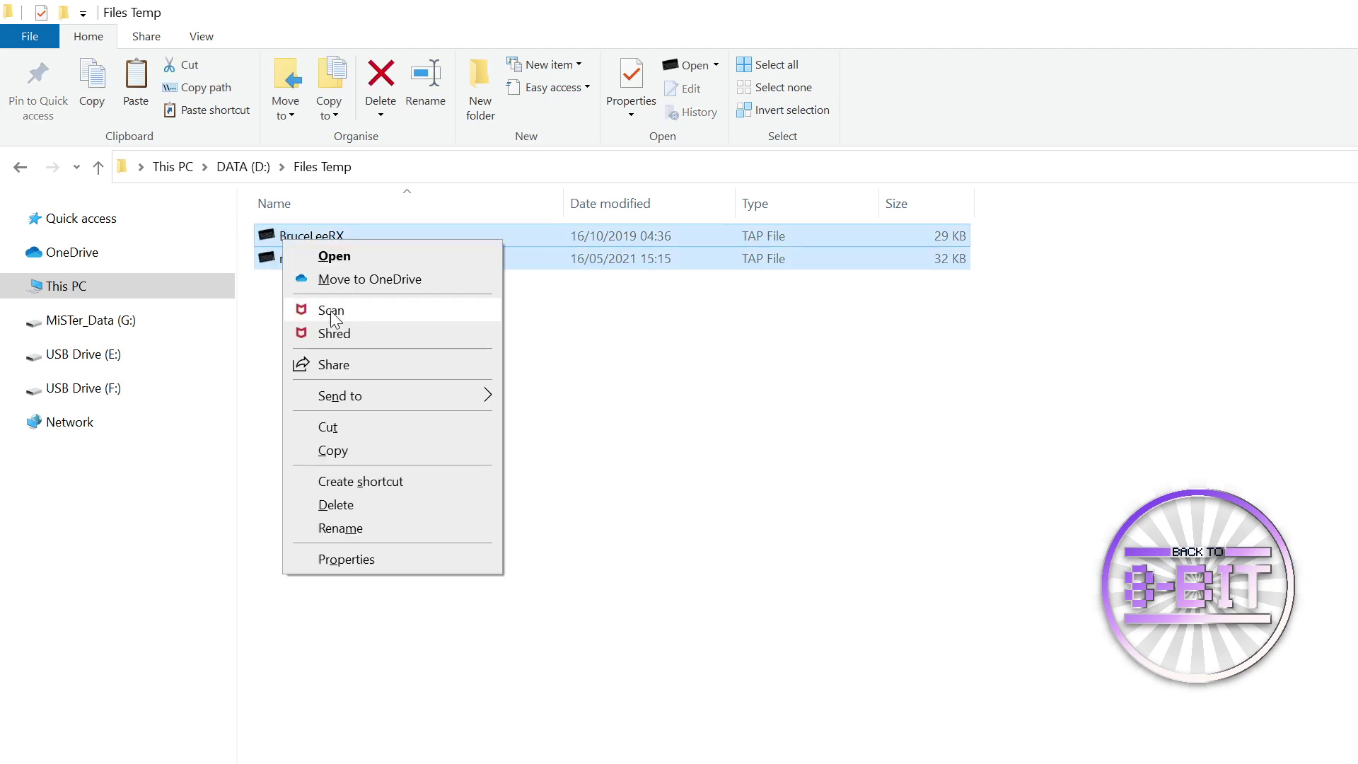
{"action": "left_click", "coordinate": [343, 452]}
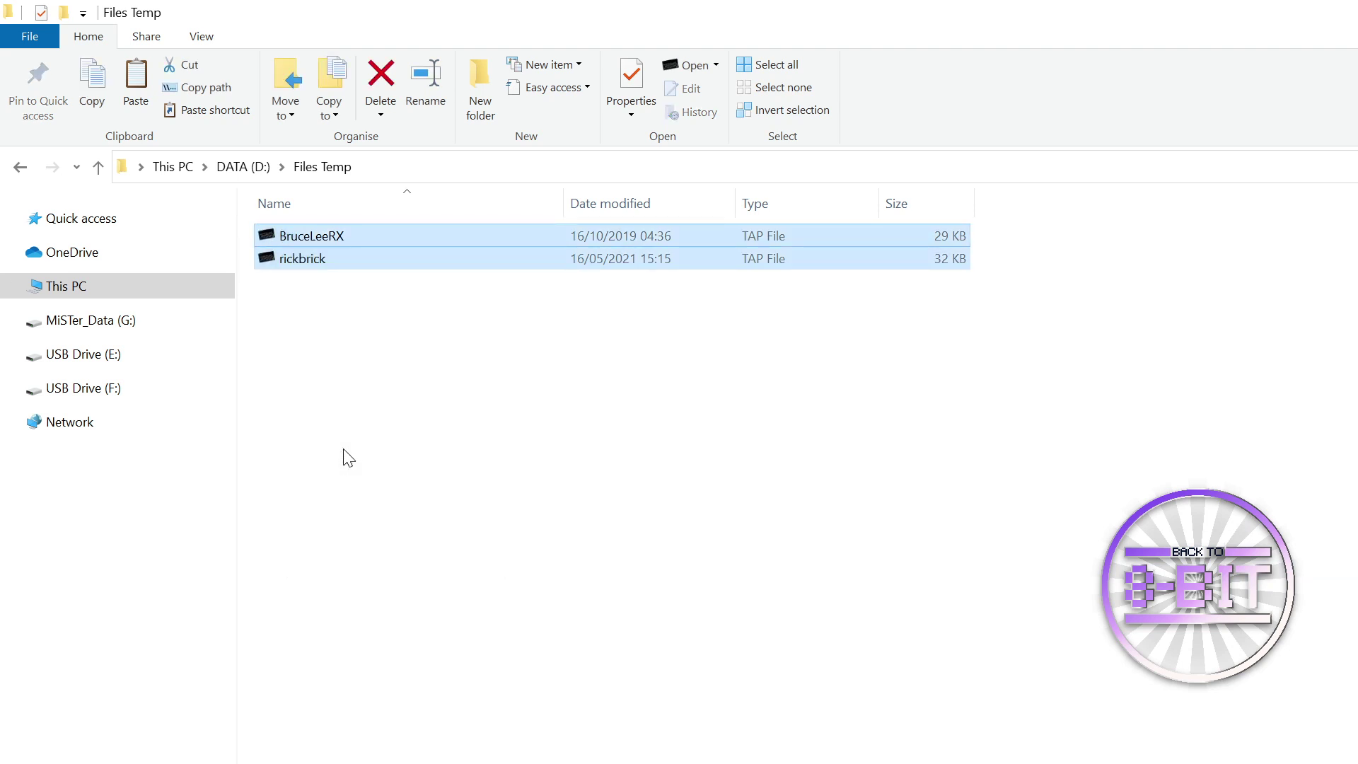
Paste both TAP files into Back to 8bit, then return to the ZXNEXT (H:) root
{"action": "left_click", "coordinate": [969, 763]}
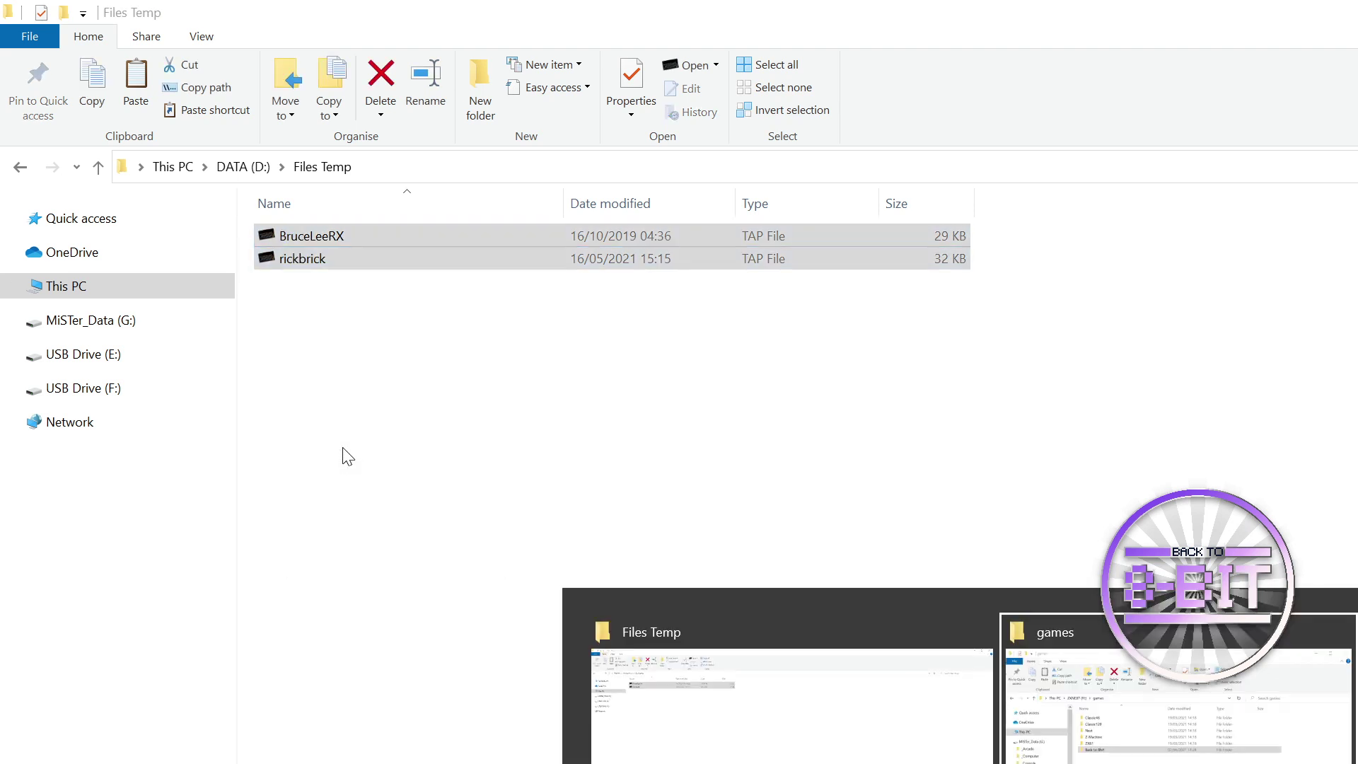
{"action": "left_click", "coordinate": [1263, 597]}
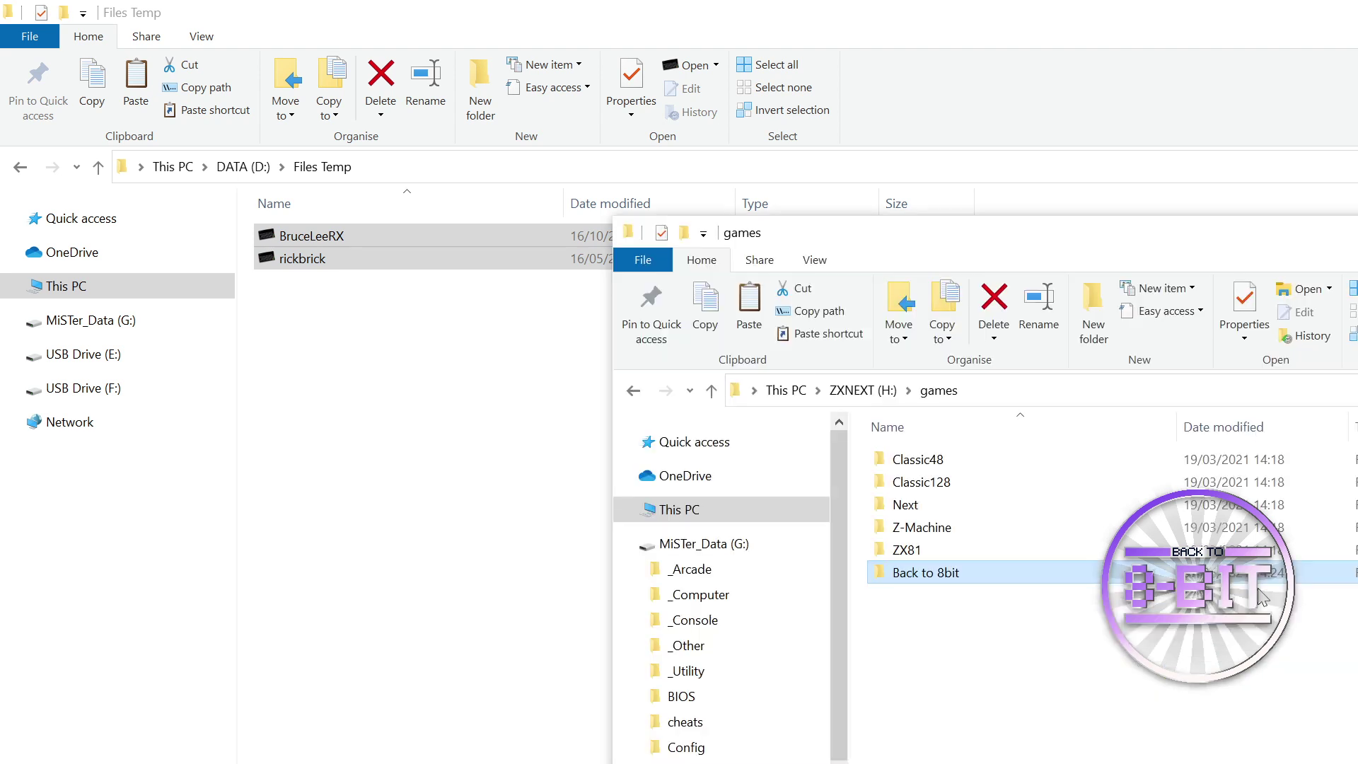
{"action": "double_click", "coordinate": [892, 573]}
{"action": "right_click", "coordinate": [1084, 585]}
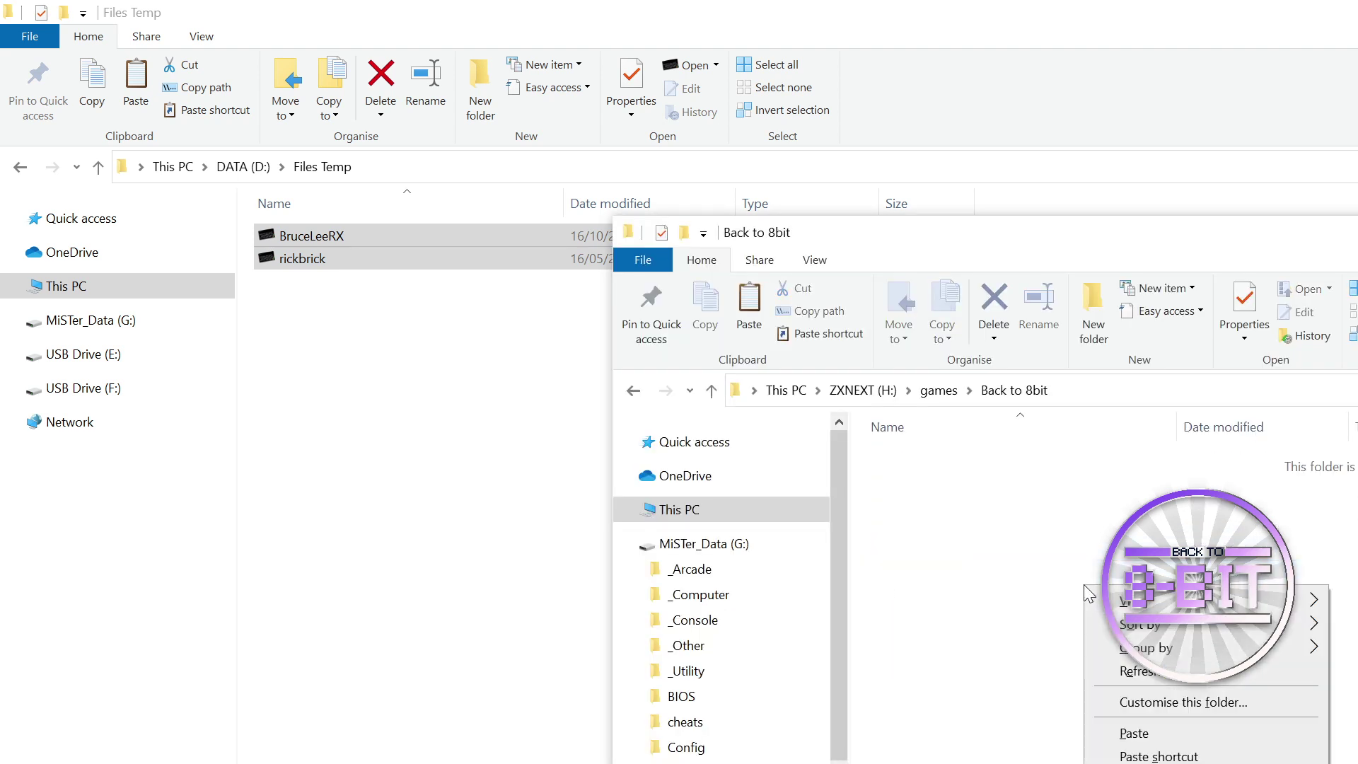
{"action": "left_click", "coordinate": [1134, 734]}
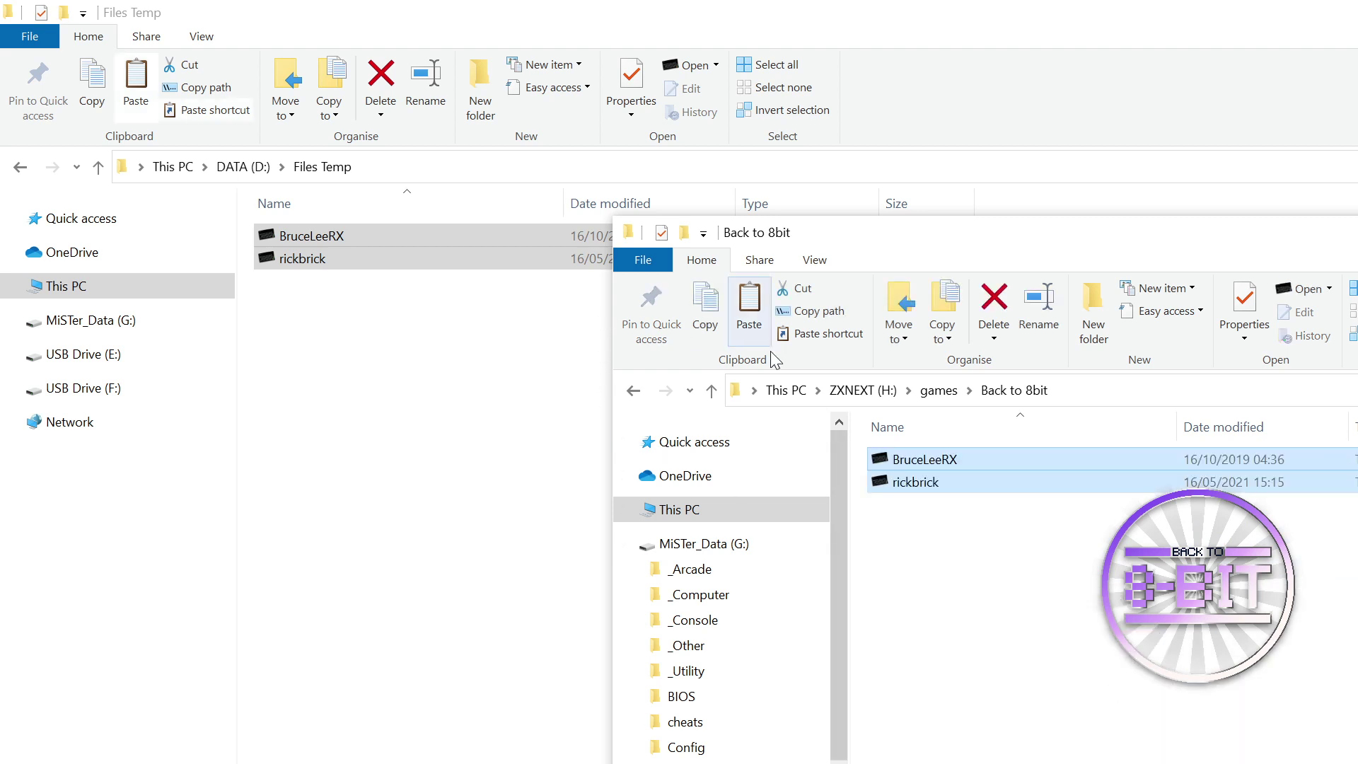
{"action": "left_click", "coordinate": [942, 393]}
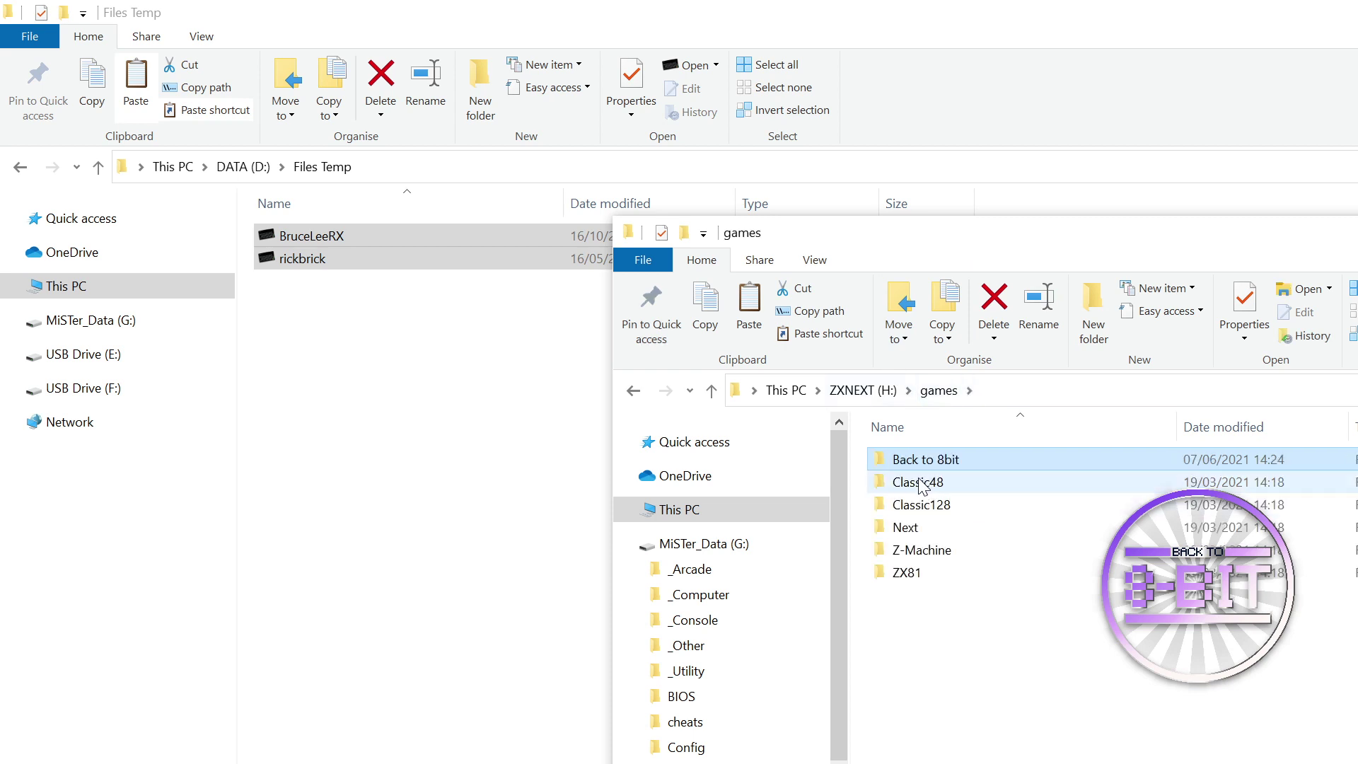
{"action": "left_click", "coordinate": [860, 390]}
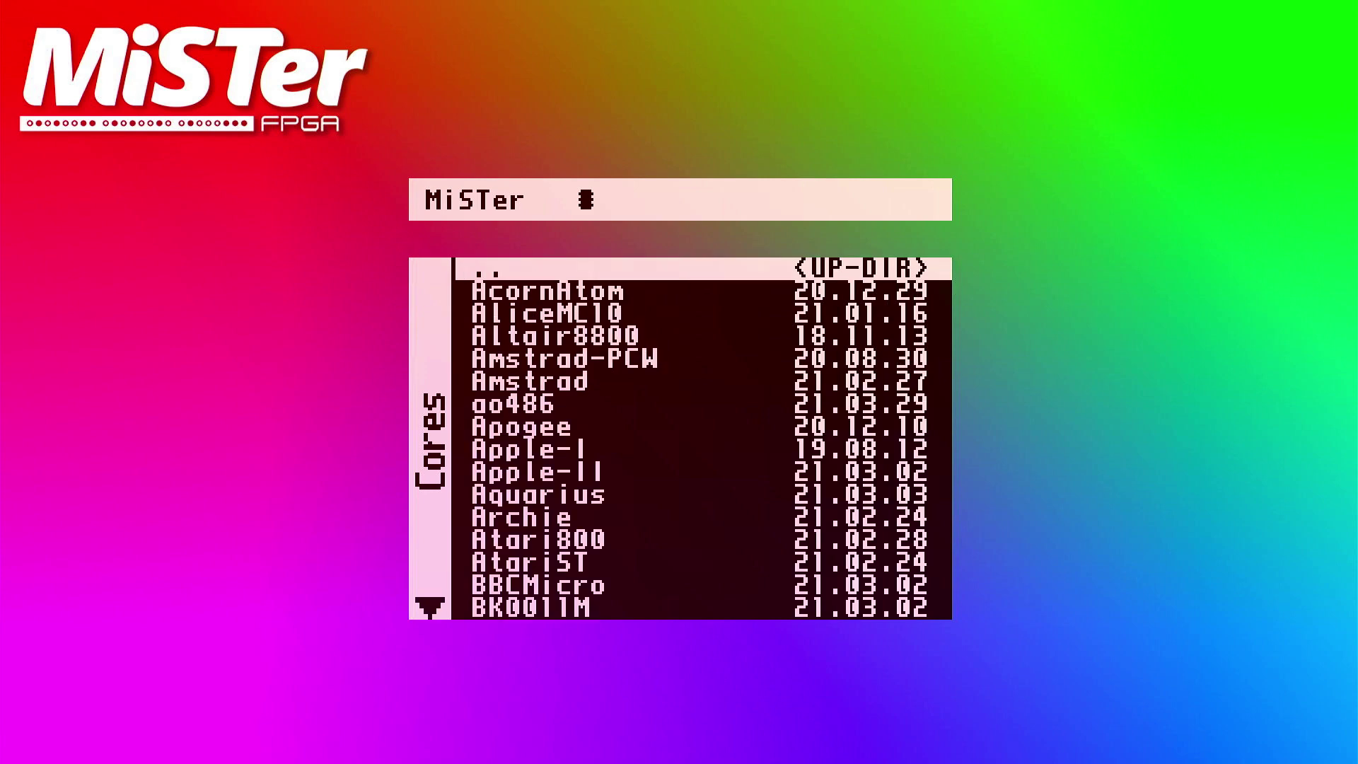
{"action": "key", "text": "Up"}
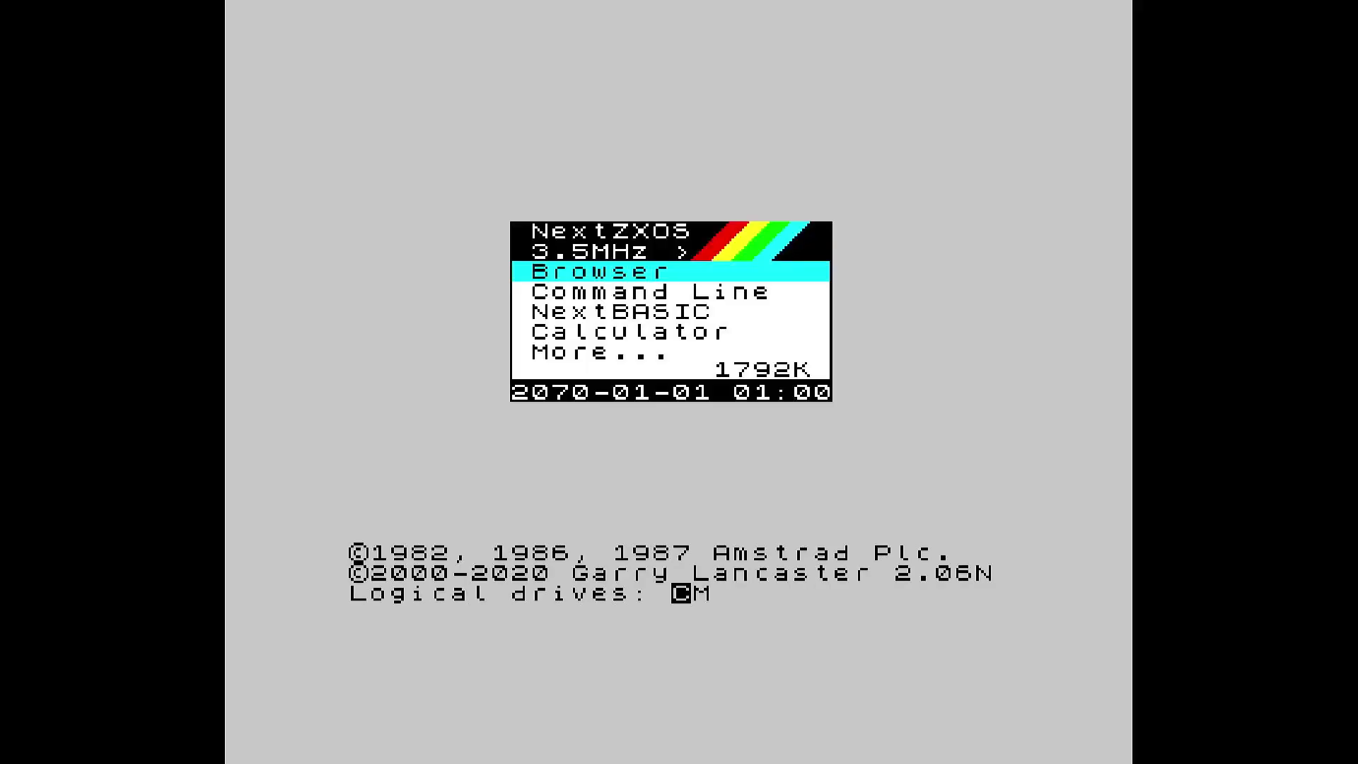
In the NextZXOS Browser, enter C:/GAMES/ and open the 'Back to 8bit' folder
{"action": "key", "text": "Return"}
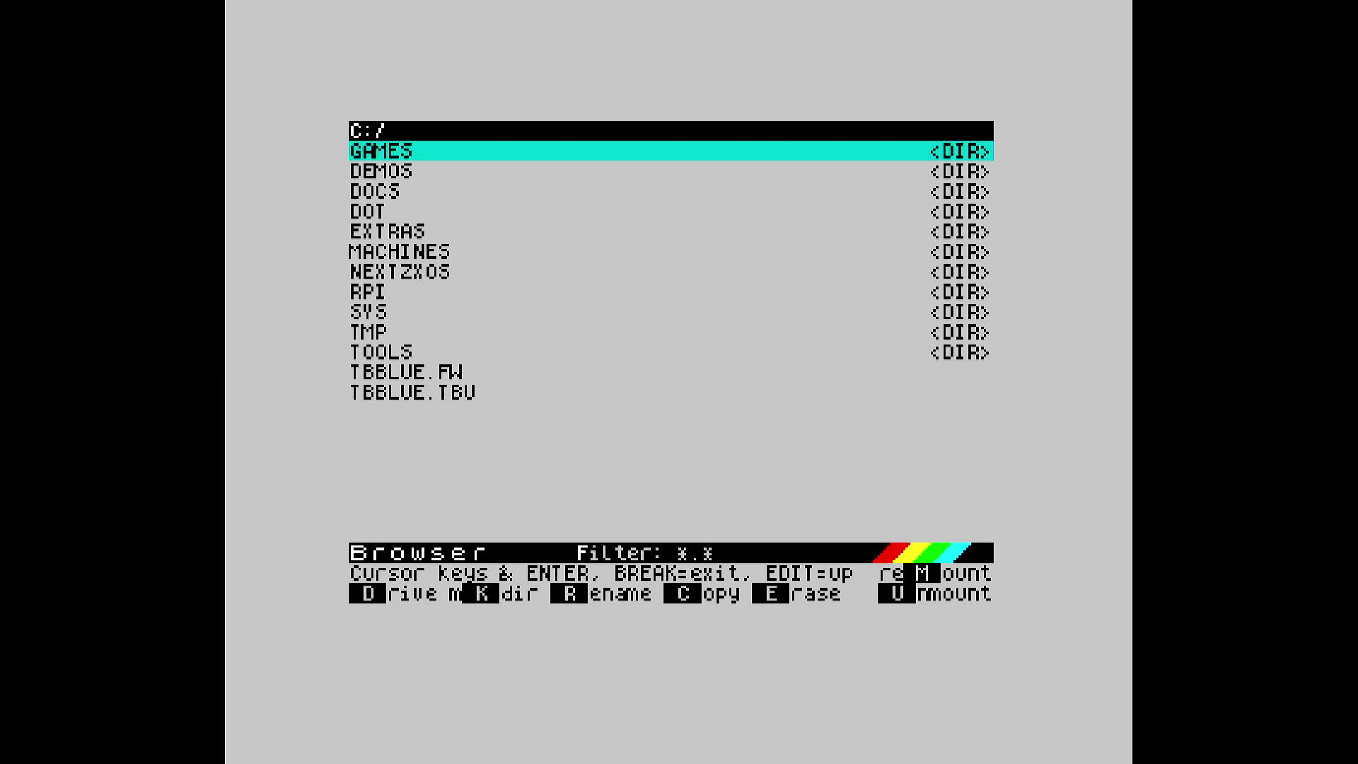
{"action": "key", "text": "Return"}
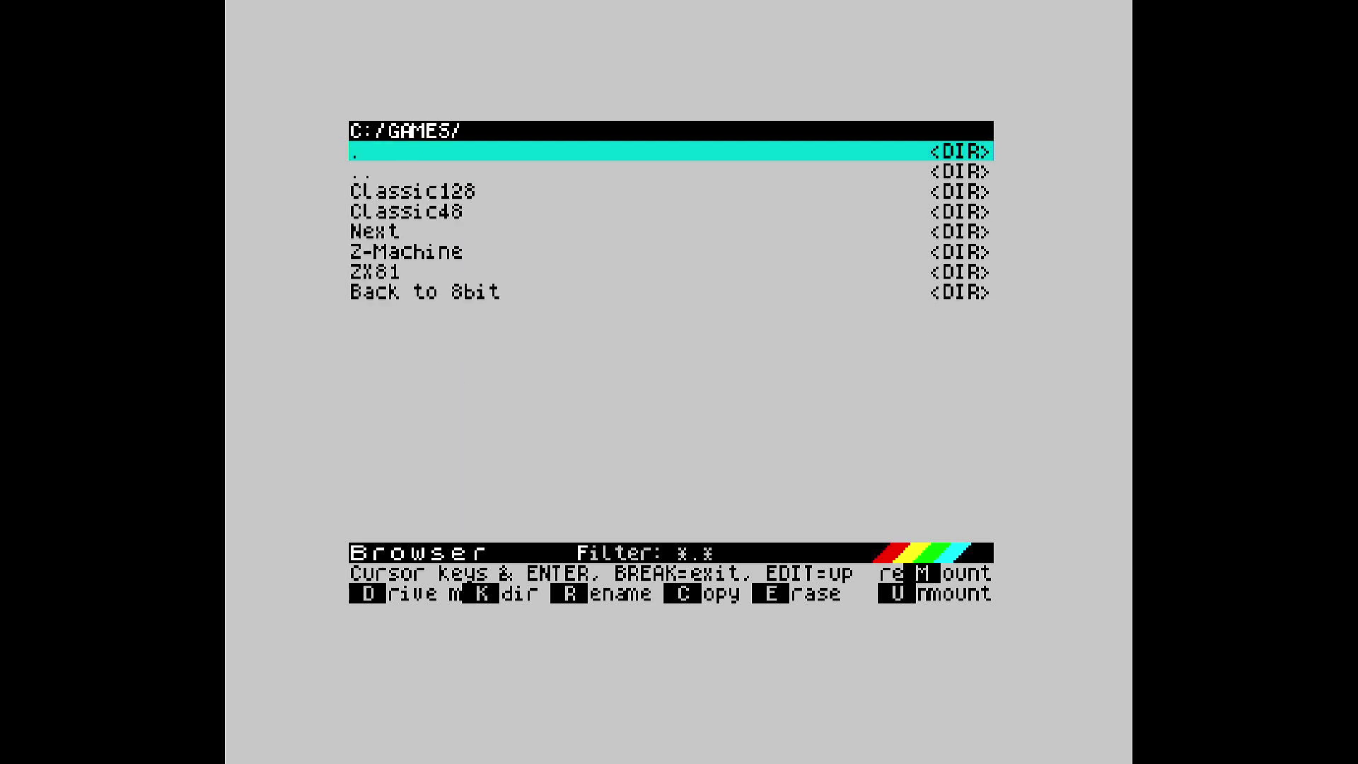
{"action": "key", "text": "Down"}
{"action": "key", "text": "Down"}
{"action": "key", "text": "Down"}
{"action": "key", "text": "Down"}
{"action": "key", "text": "Down"}
{"action": "key", "text": "Down"}
{"action": "key", "text": "Down"}
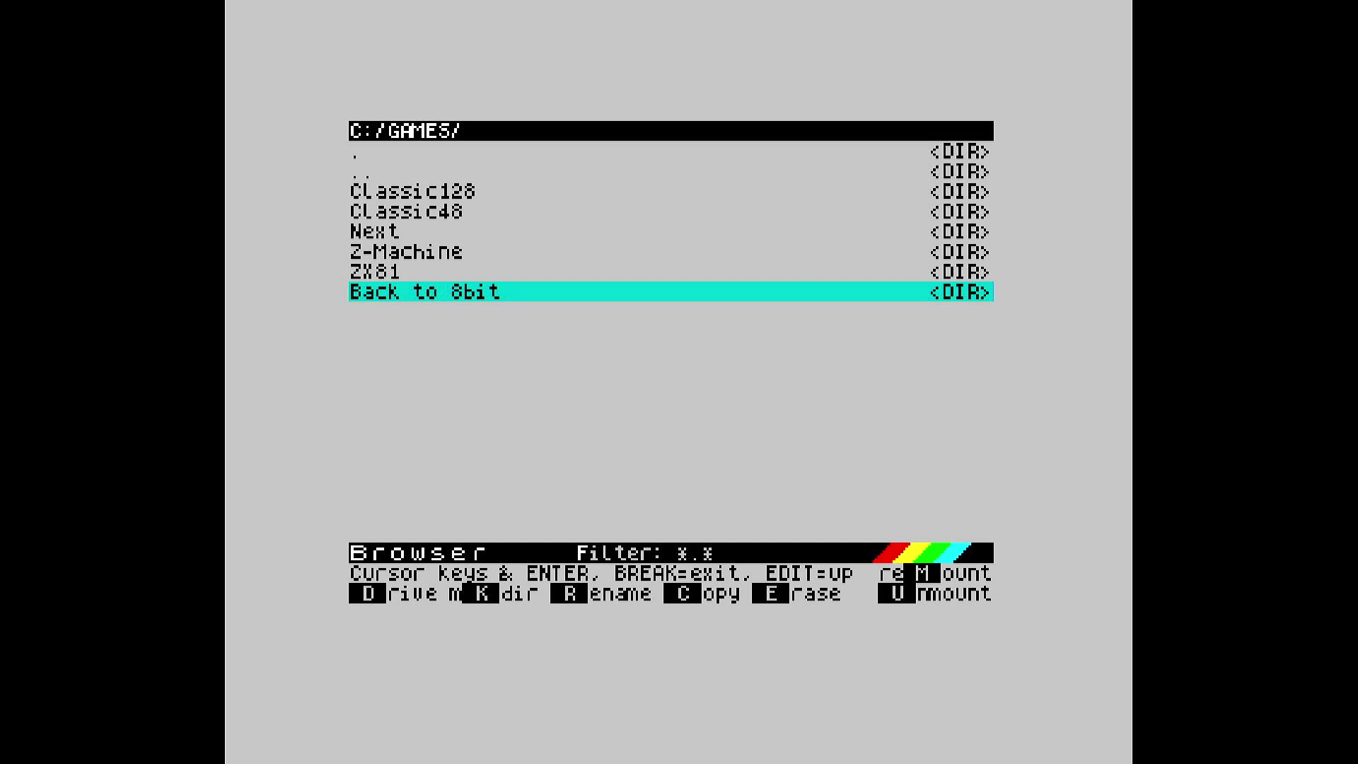
{"action": "key", "text": "Return"}
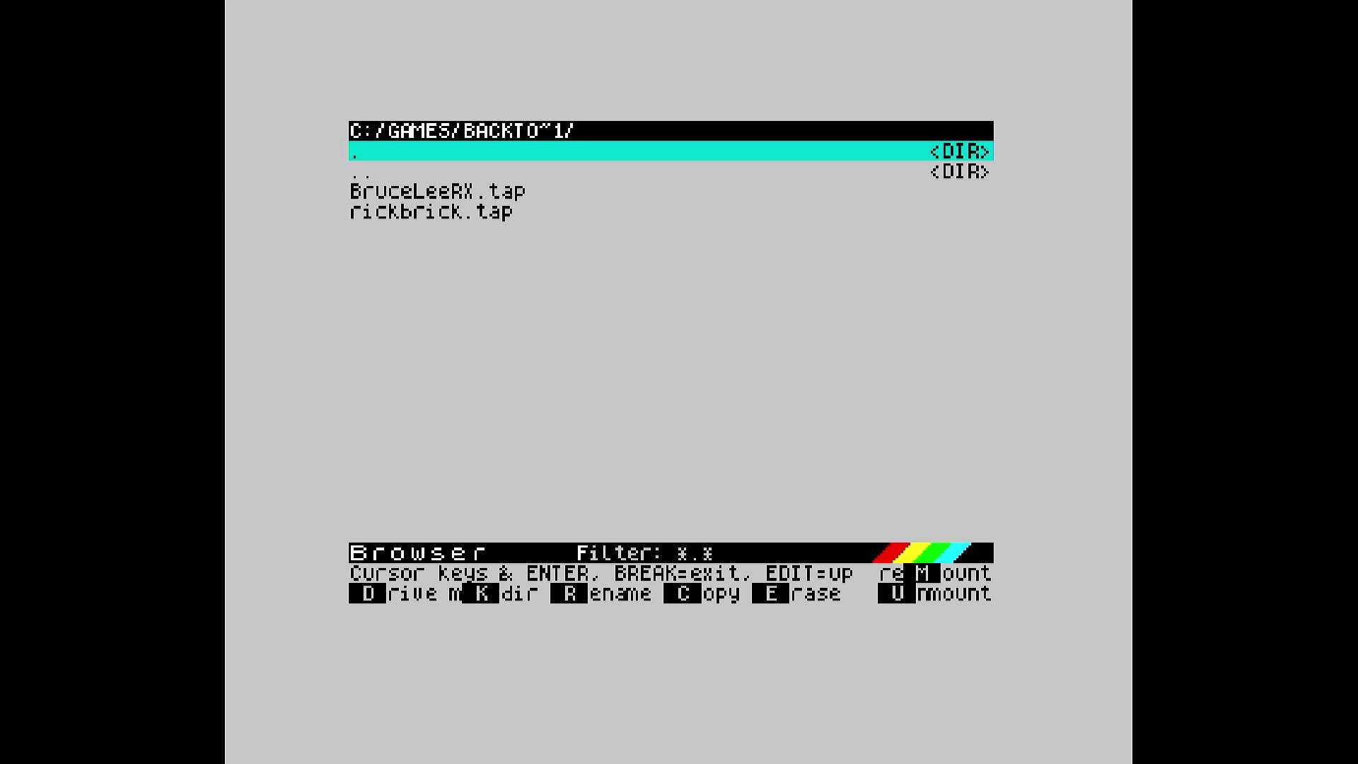
Load BruceLeeRX.tap, set its controls to Kempston joystick, and start the game
{"action": "key", "text": "Down"}
{"action": "key", "text": "Down"}
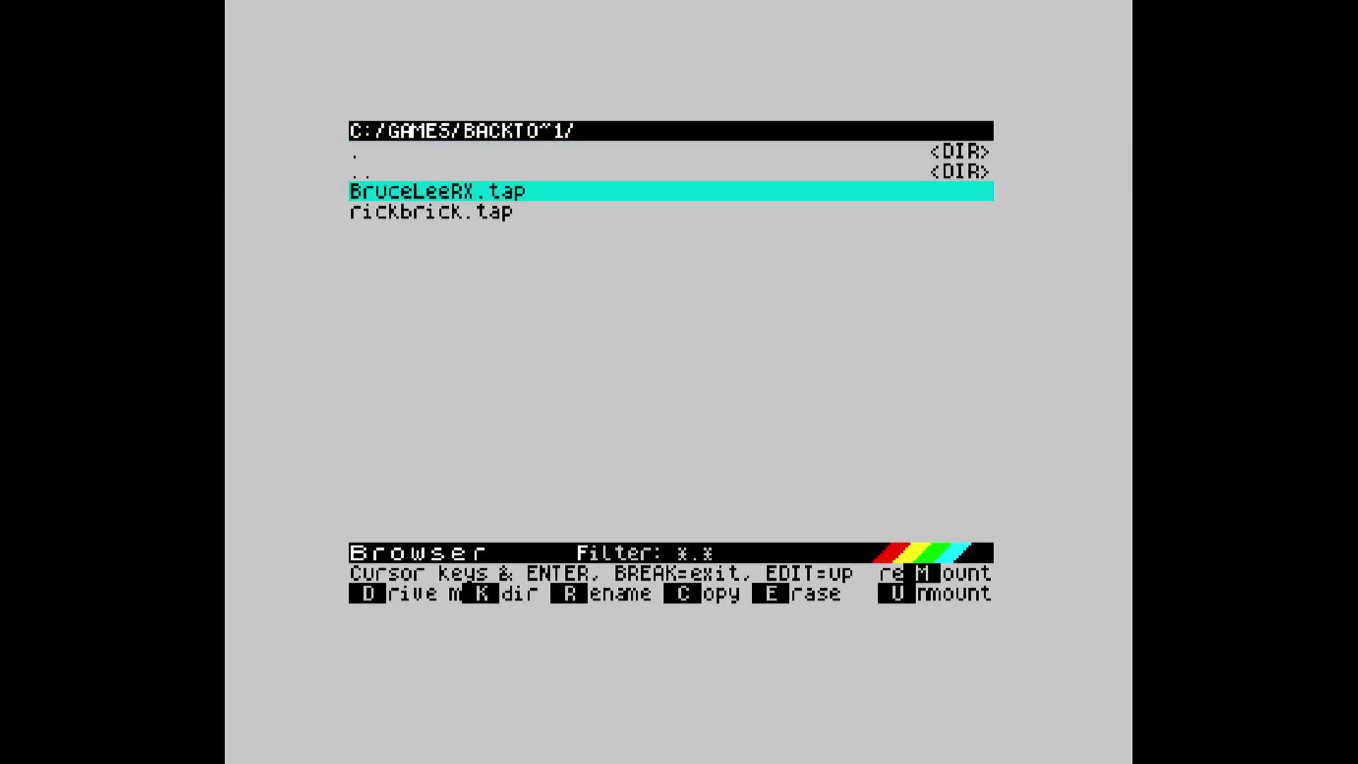
{"action": "key", "text": "Return"}
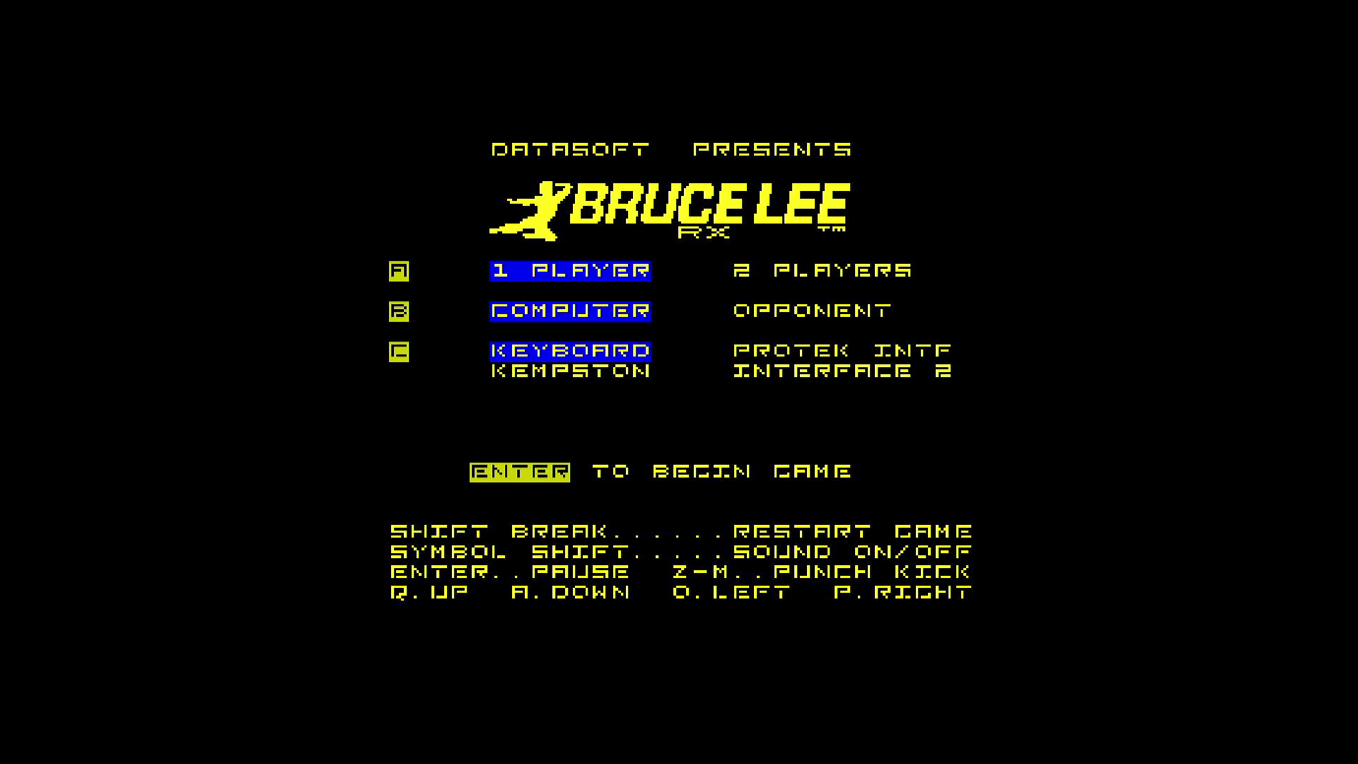
{"action": "key", "text": "c"}
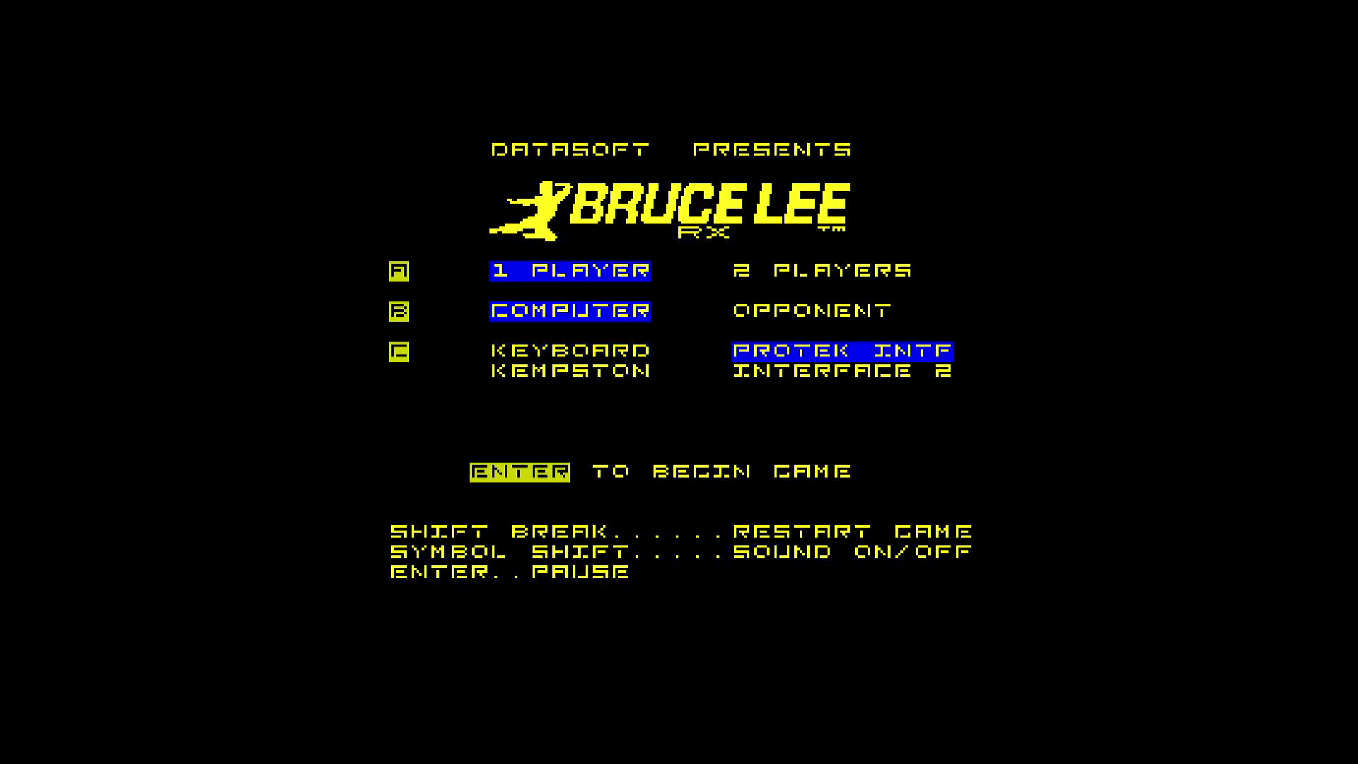
{"action": "key", "text": "c"}
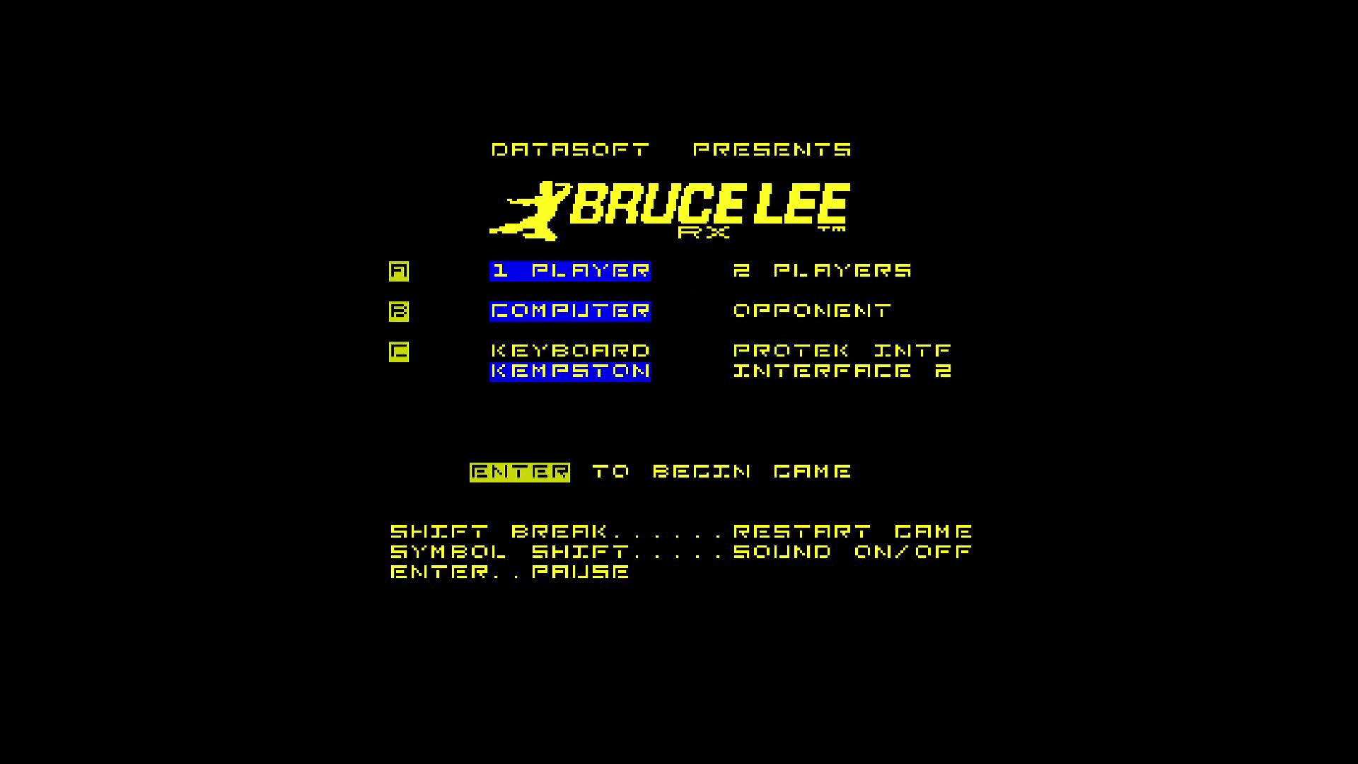
{"action": "key", "text": "Return"}
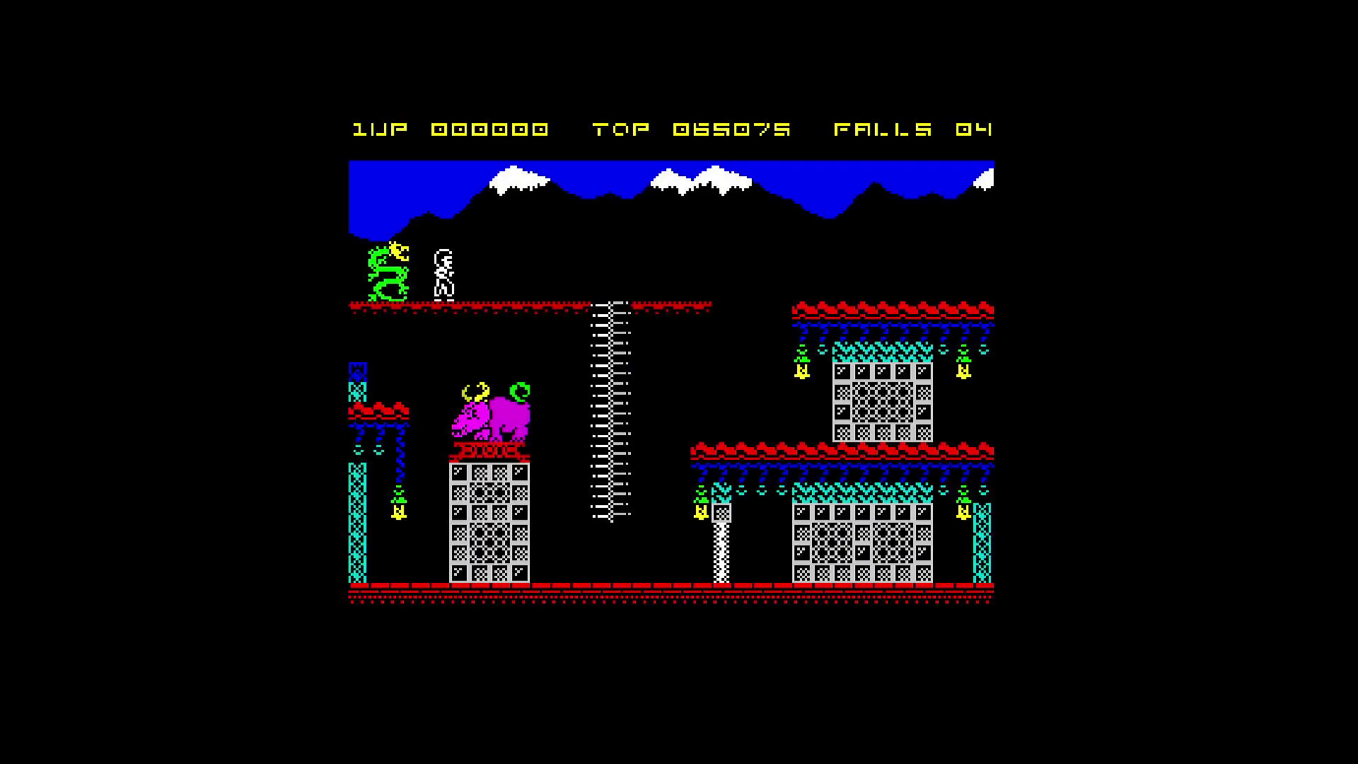
Move Bruce Lee along the first room's ledge with jumps and a flying kick
{"action": "key", "text": "Up"}
{"action": "key", "text": "Right"}
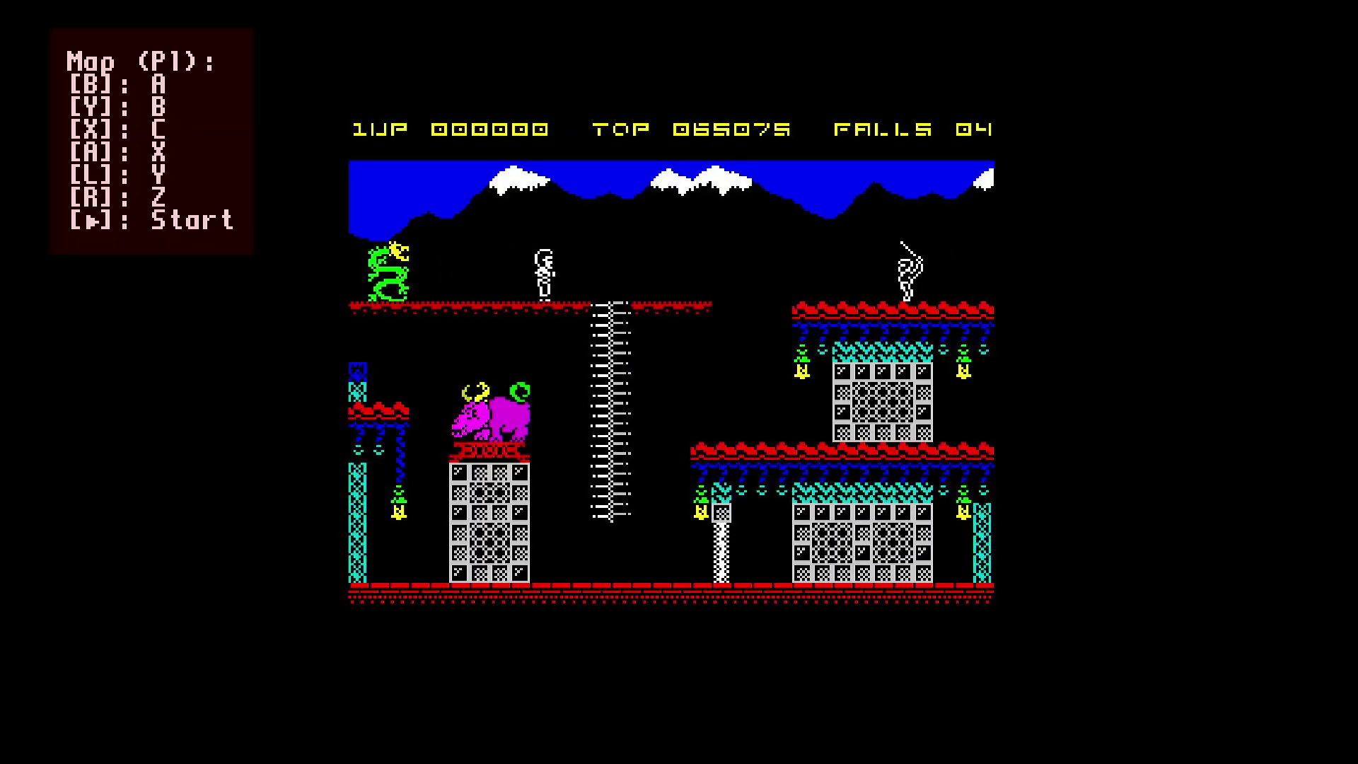
{"action": "key", "text": "space"}
{"action": "key", "text": "Left"}
{"action": "key", "text": "Right"}
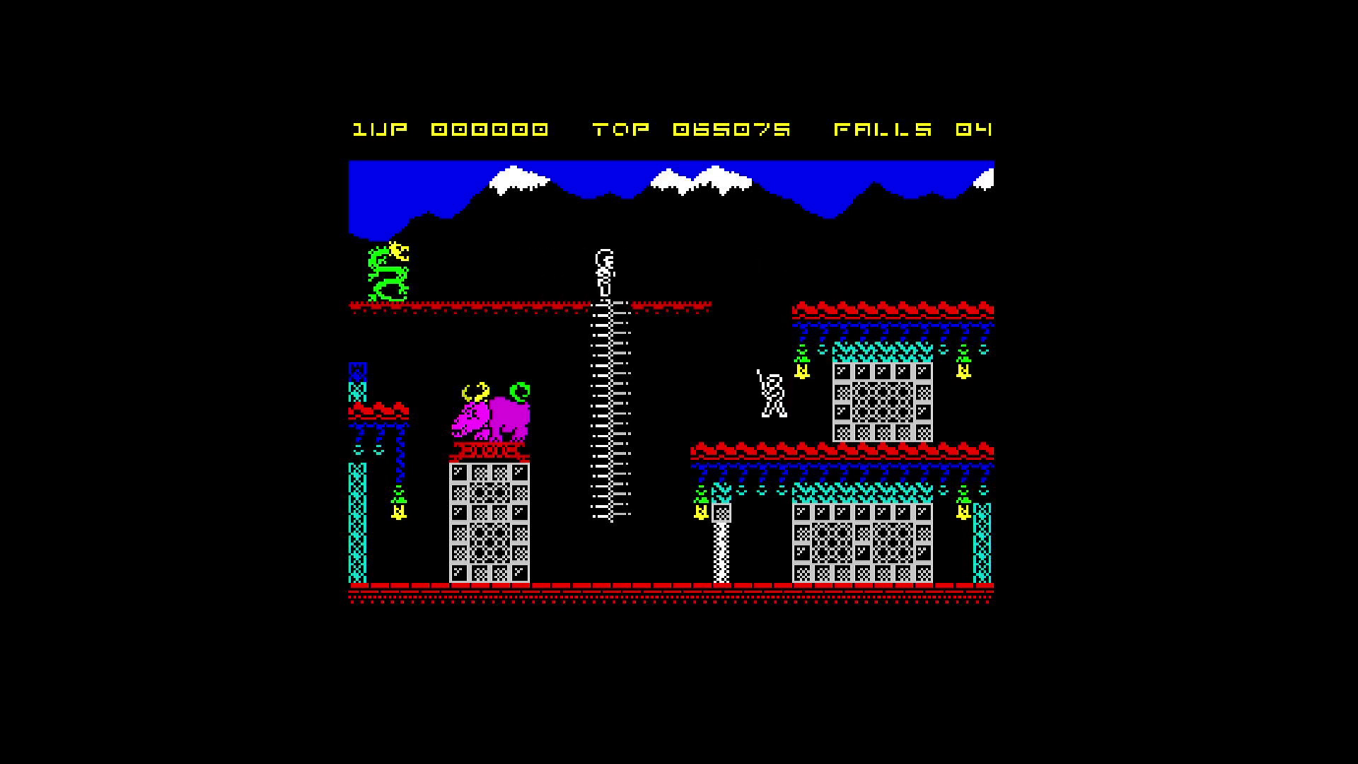
{"action": "key", "text": "Right"}
{"action": "key", "text": "Up"}
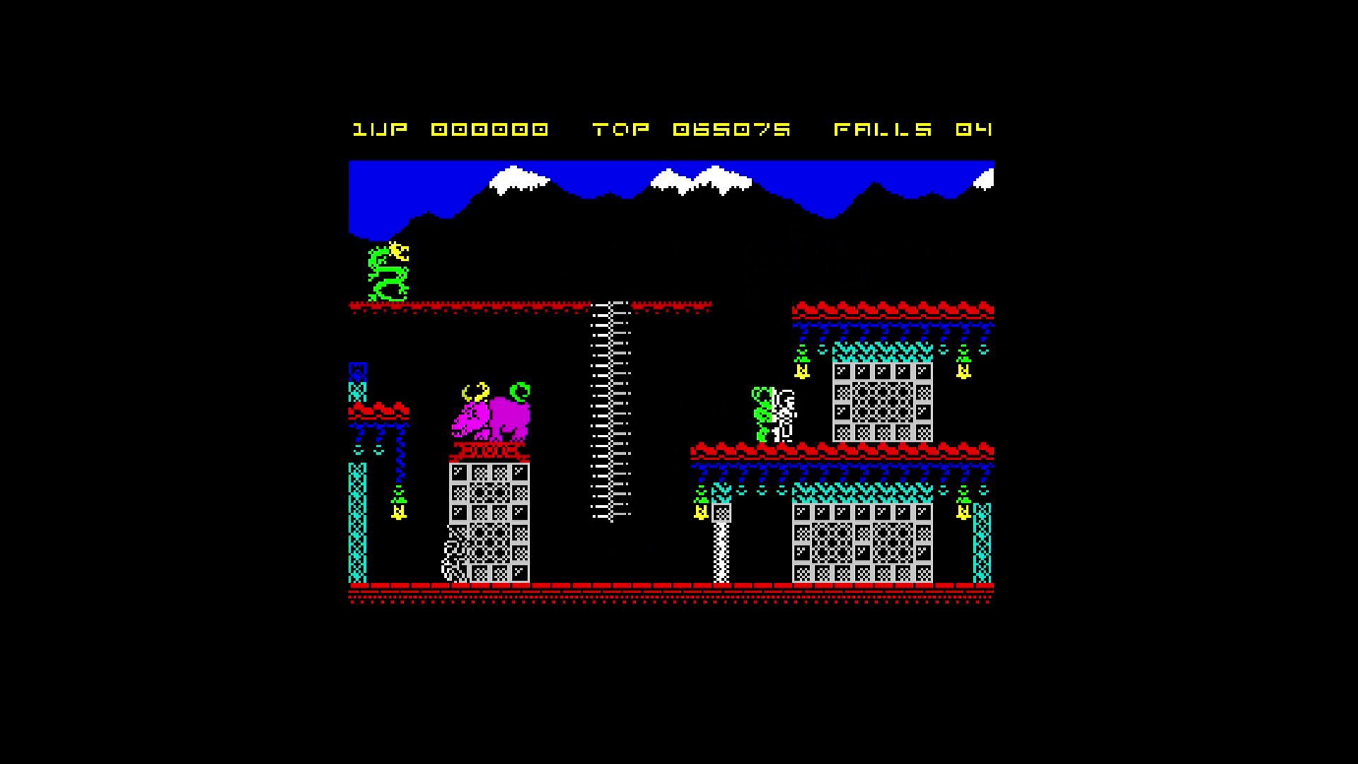
Run into the next room and collect lanterns up to the far-right one
{"action": "key", "text": "Right"}
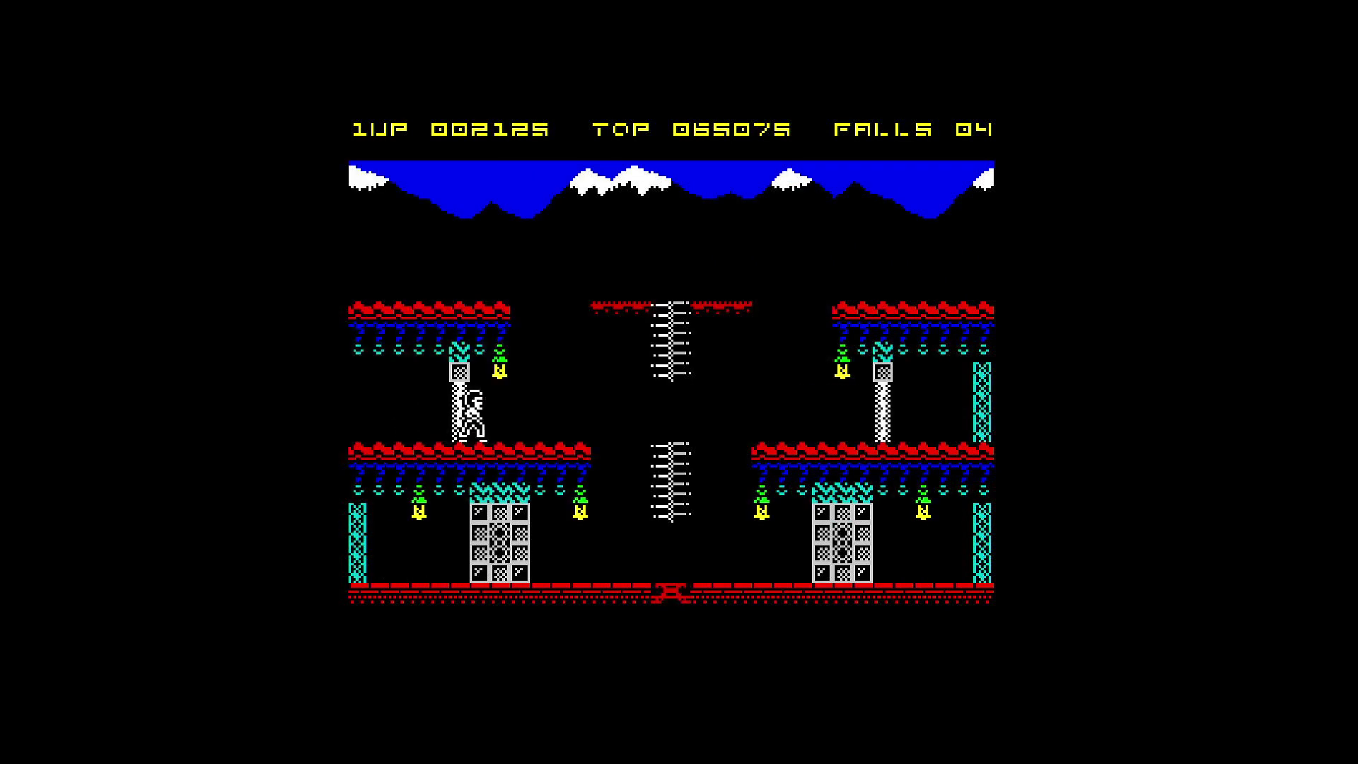
{"action": "key", "text": "Right"}
{"action": "key", "text": "Up"}
{"action": "key", "text": "Right"}
{"action": "key", "text": "Up"}
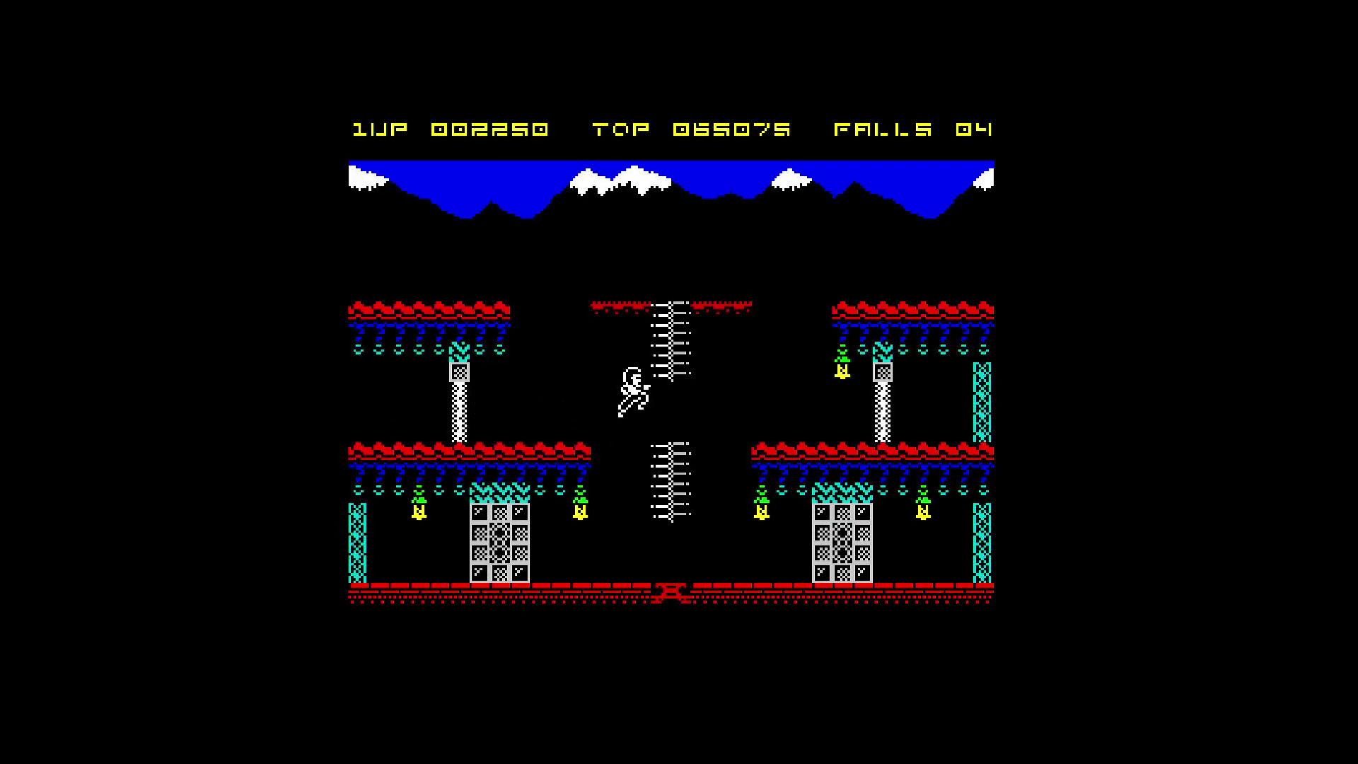
{"action": "key", "text": "Right"}
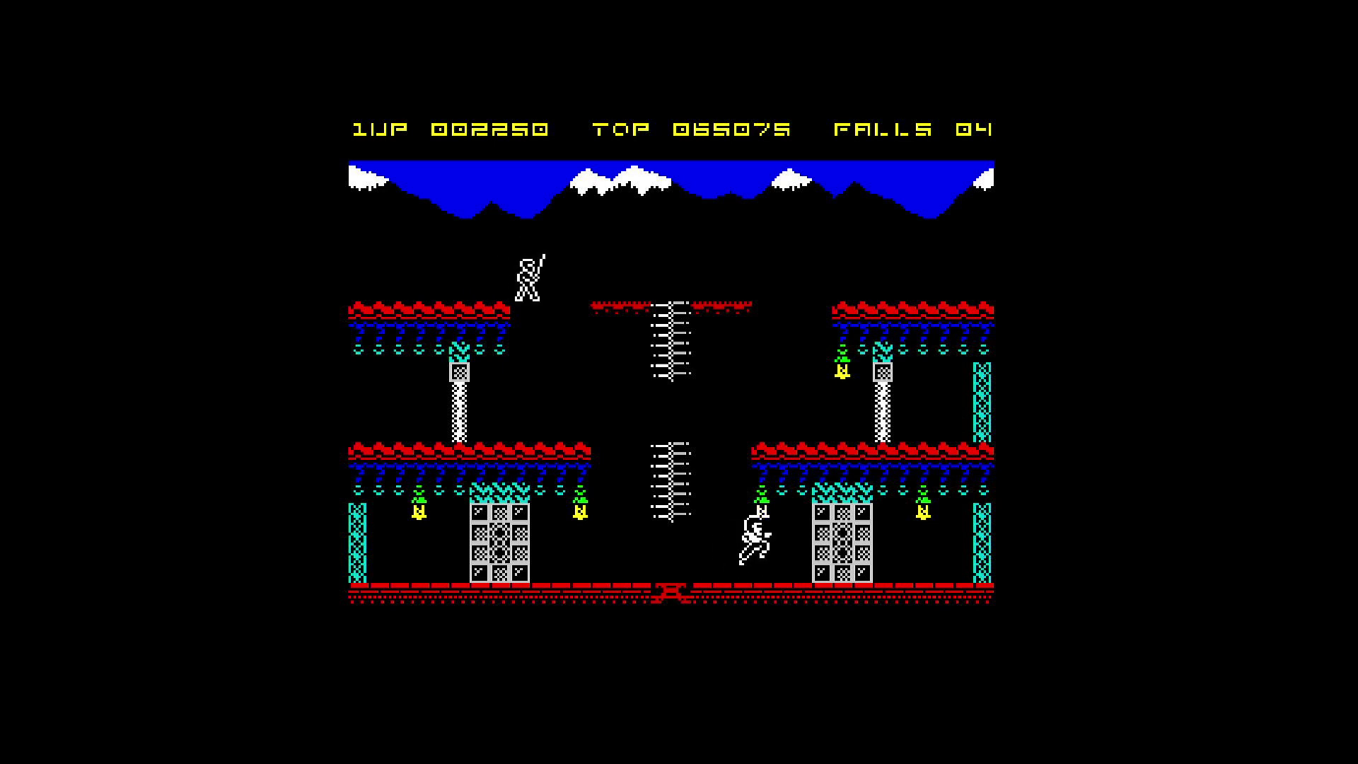
{"action": "key", "text": "Right"}
{"action": "key", "text": "Up"}
Return to the doorway and flying kick the Green Yamo out of the way
{"action": "key", "text": "Left"}
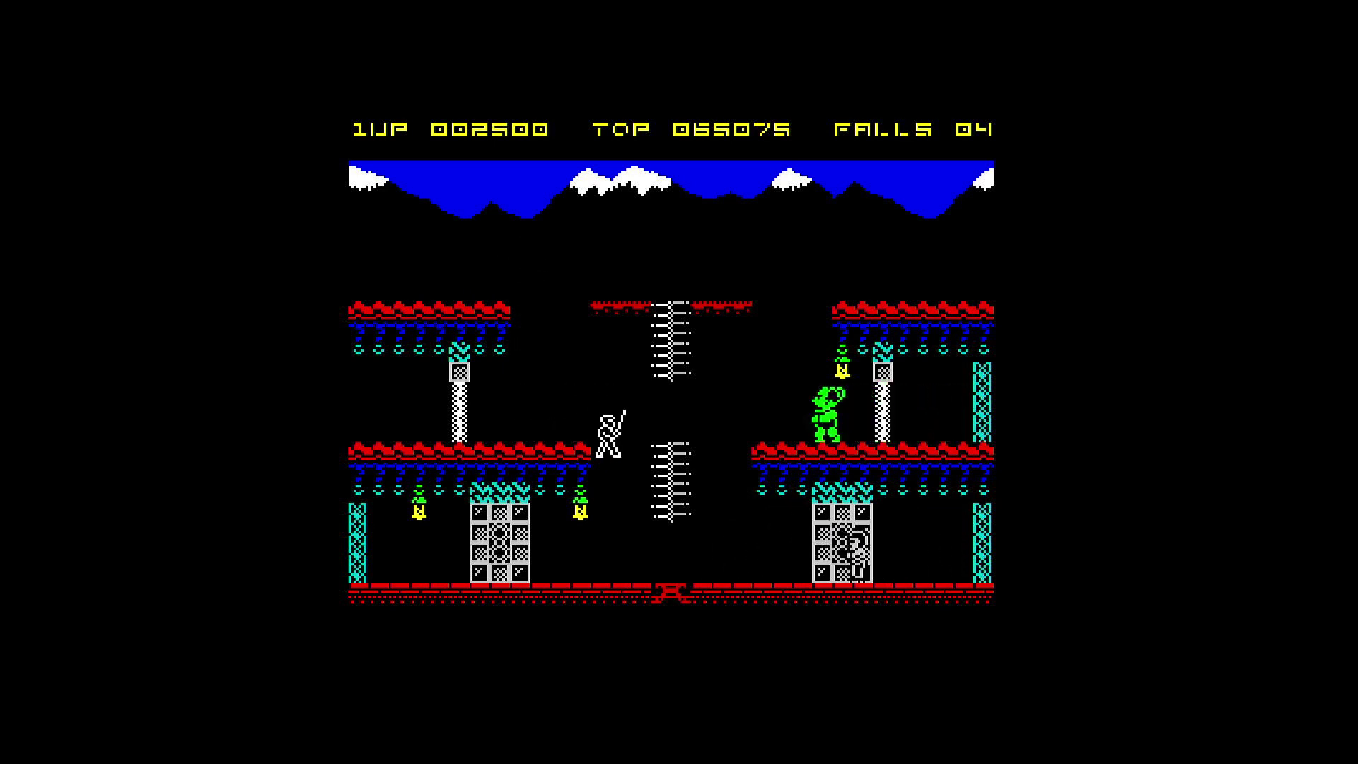
{"action": "key", "text": "Left"}
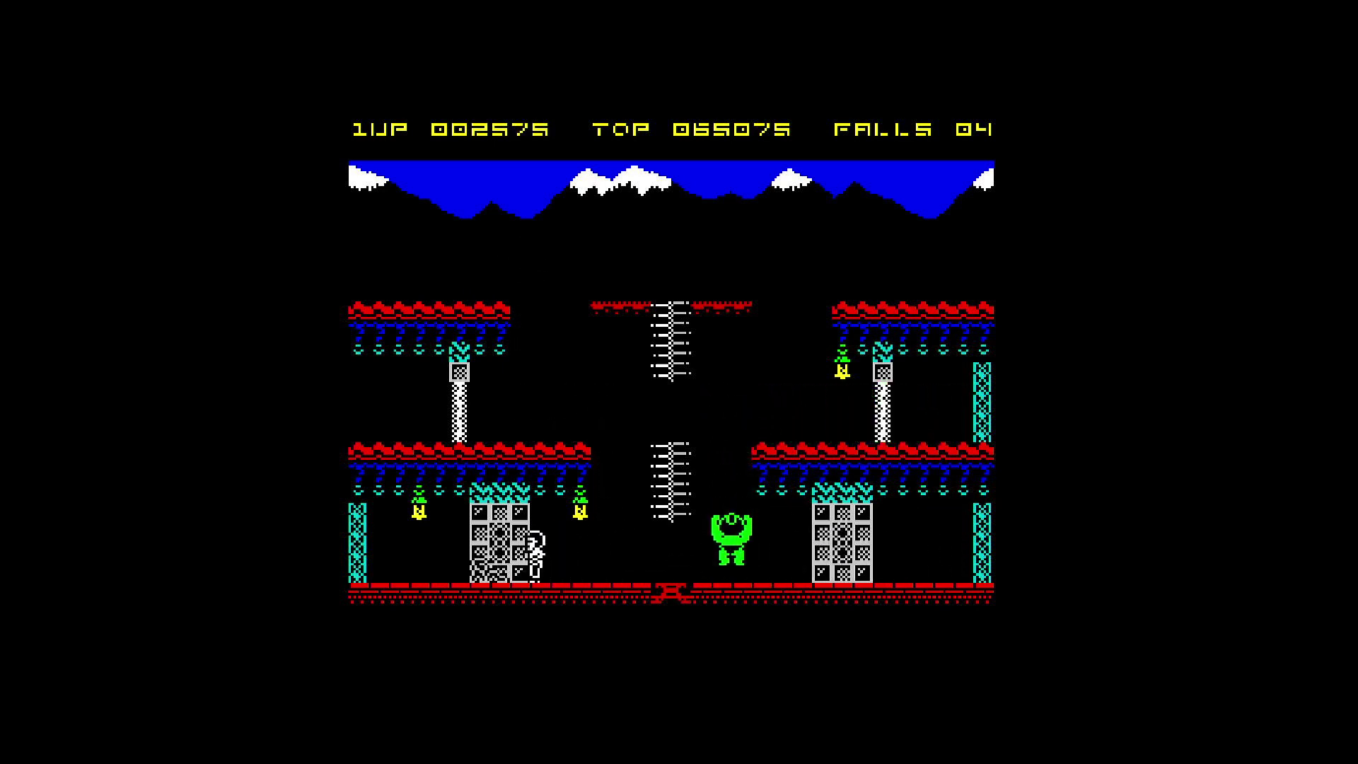
{"action": "key", "text": "Left"}
{"action": "key", "text": "Right"}
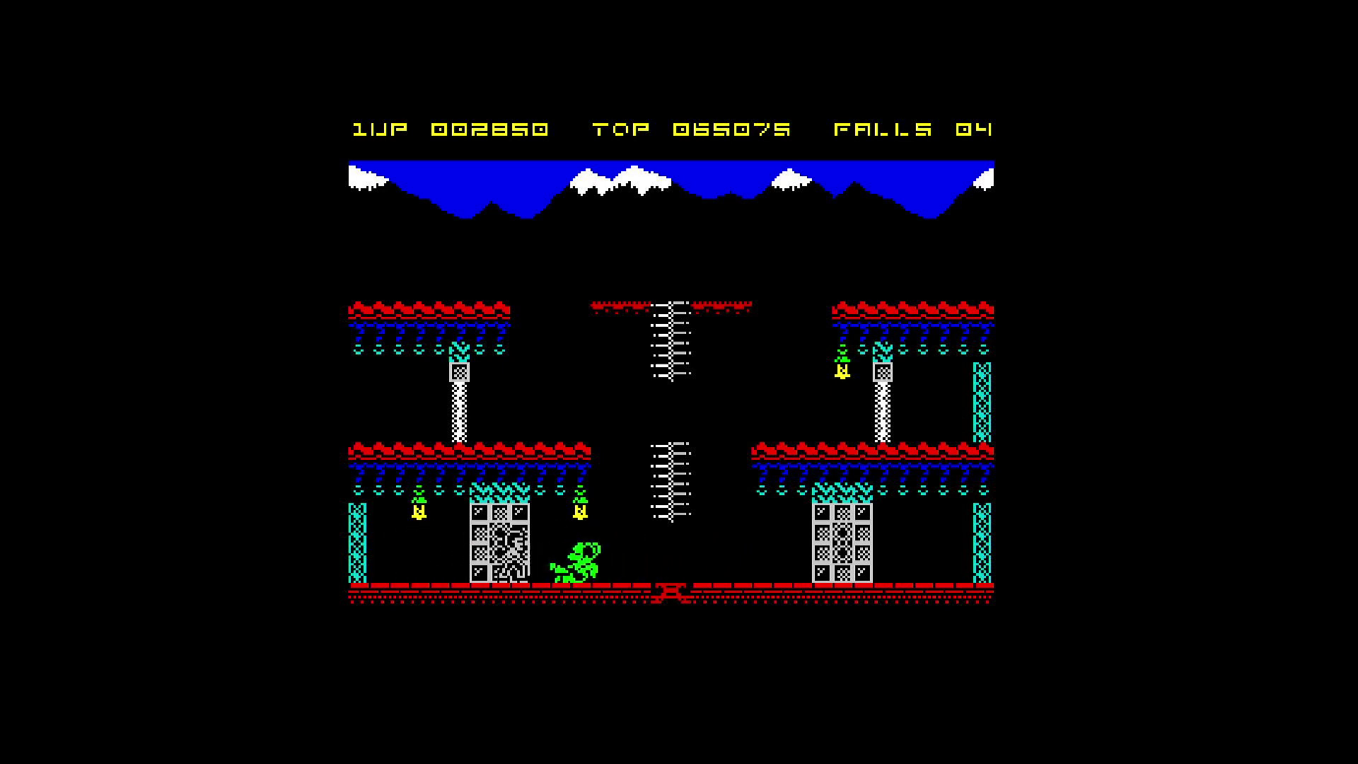
{"action": "key", "text": "Right"}
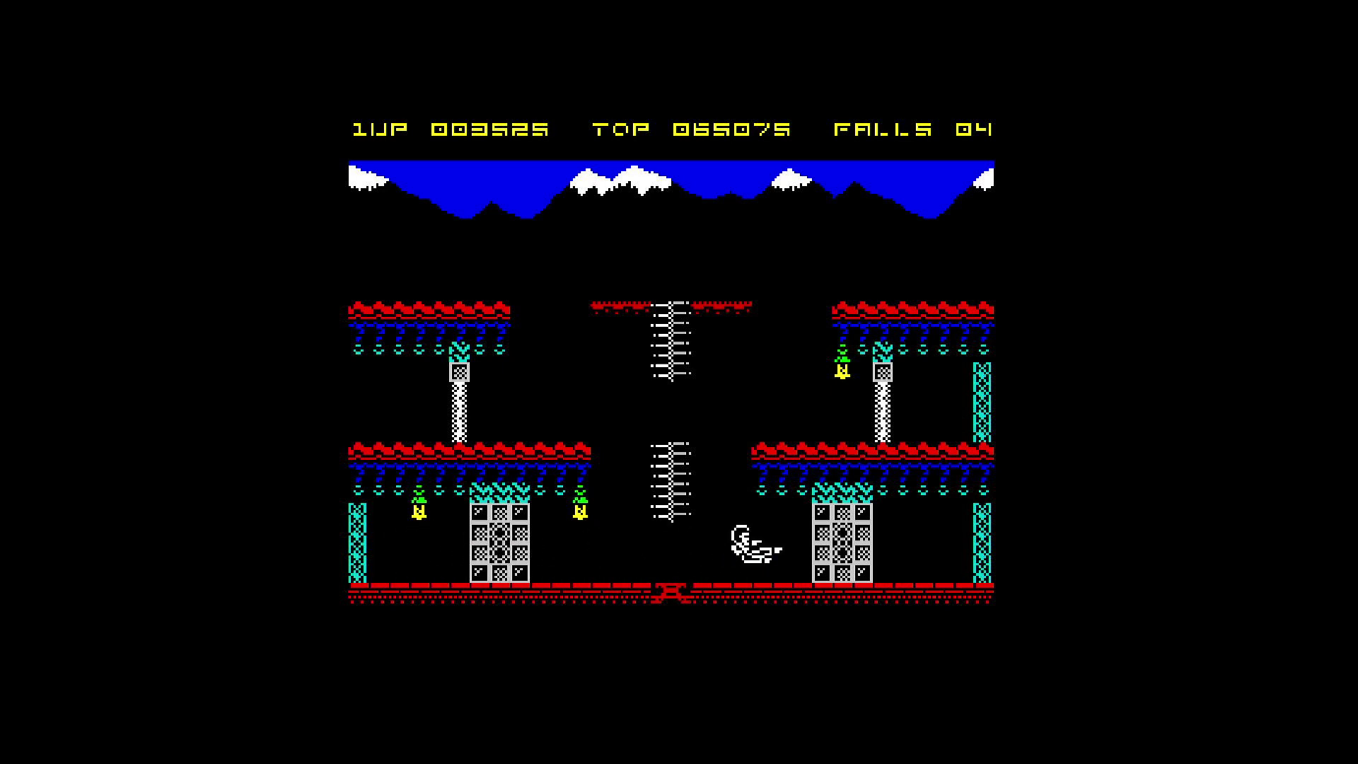
Collect the left-side lanterns to reach 003775, then open the ZXNext OSD menu
{"action": "key", "text": "Left"}
{"action": "key", "text": "Up"}
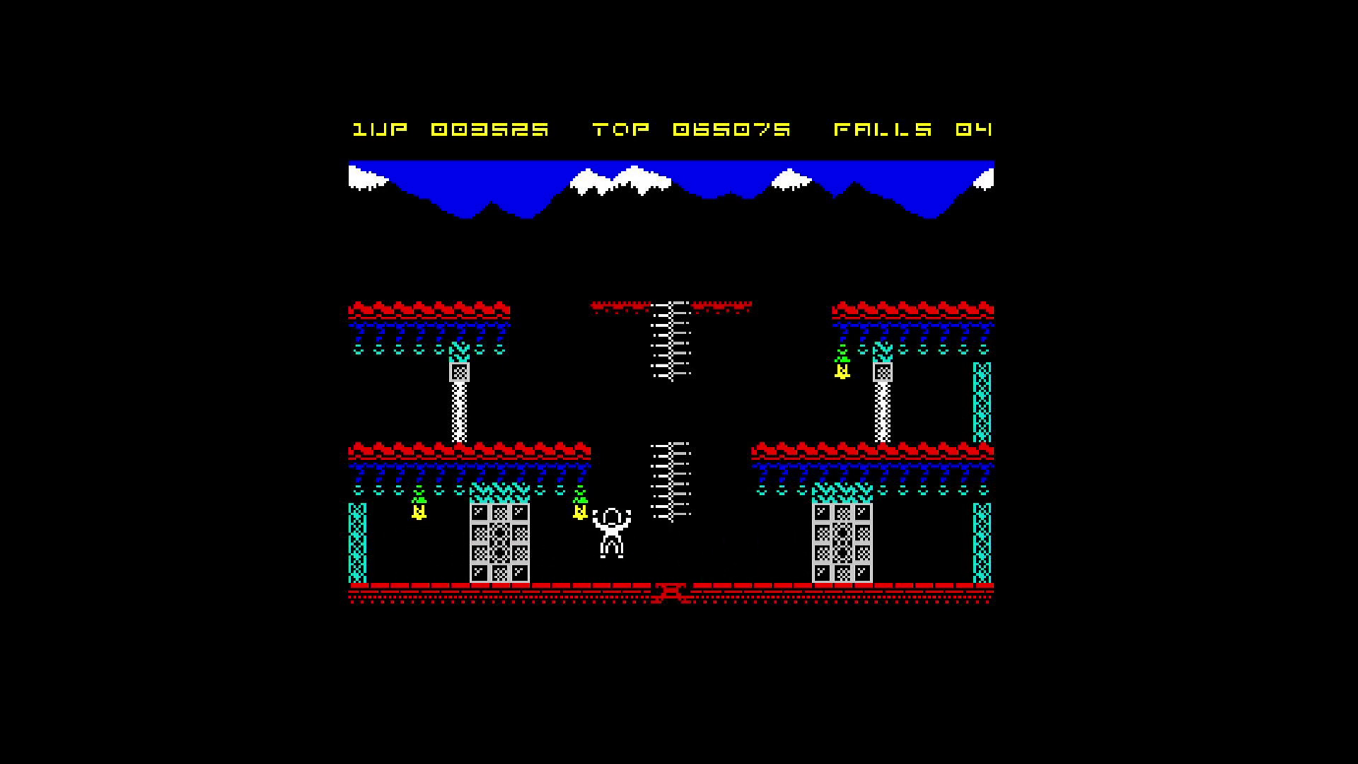
{"action": "key", "text": "Left"}
{"action": "key", "text": "Up"}
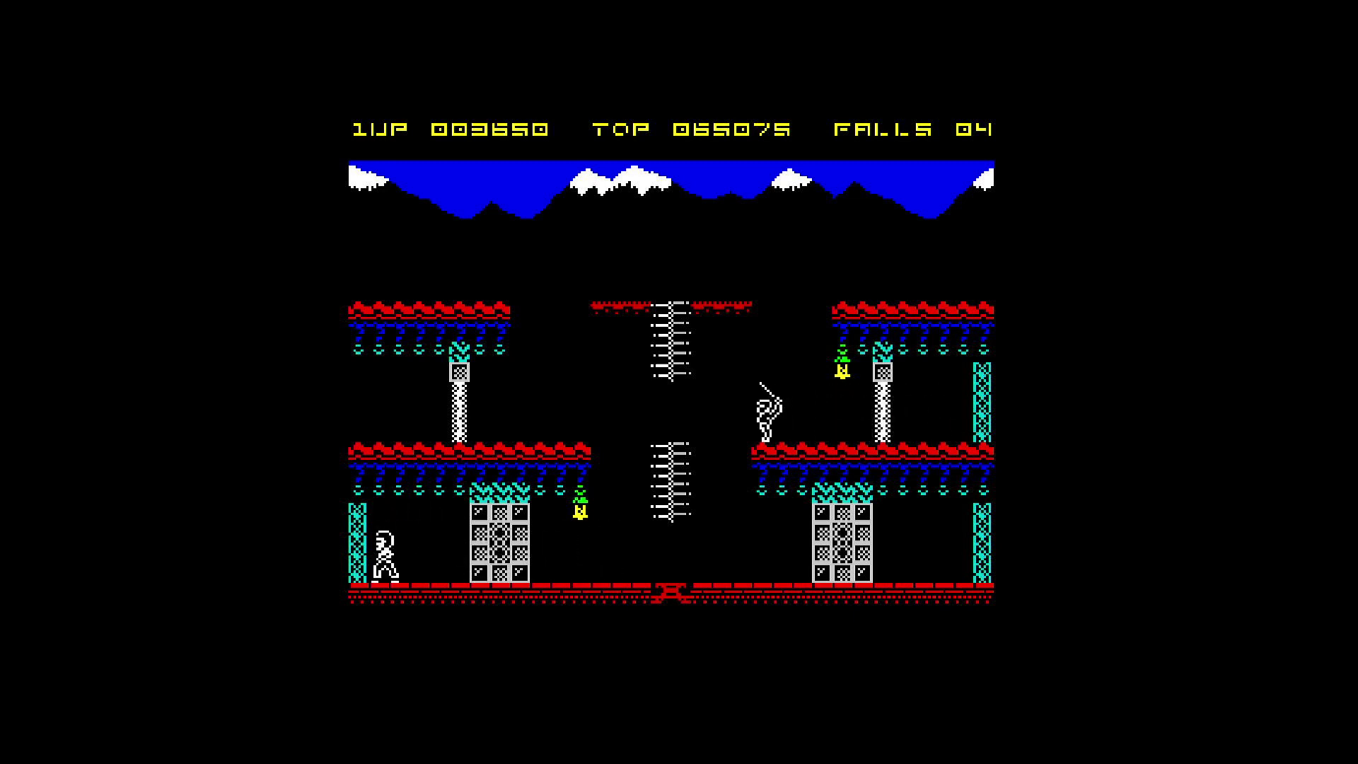
{"action": "key", "text": "Right"}
{"action": "key", "text": "Up"}
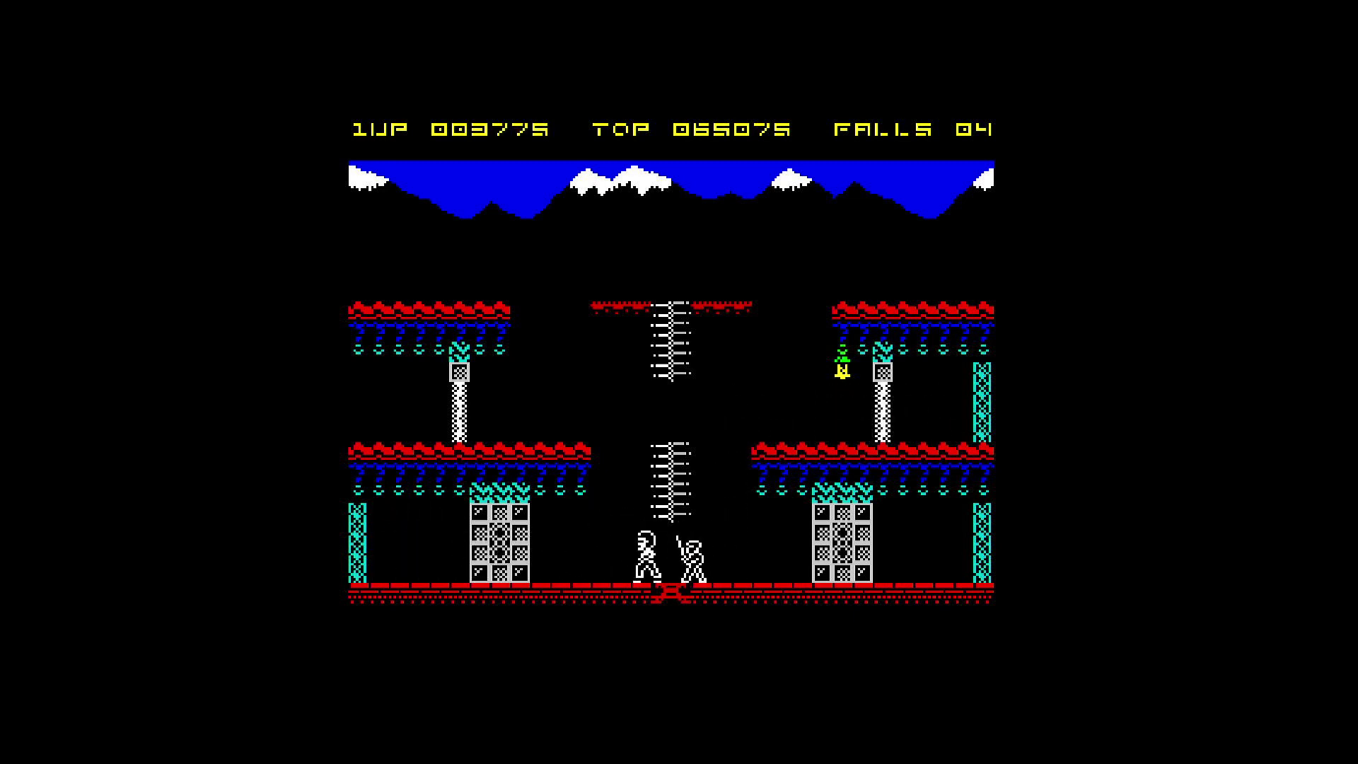
{"action": "key", "text": "Left"}
{"action": "key", "text": "F12"}
Pick a reset option in the ZXNext OSD to return to the NextZXOS main menu
{"action": "key", "text": "Up"}
{"action": "key", "text": "Up"}
{"action": "key", "text": "Up"}
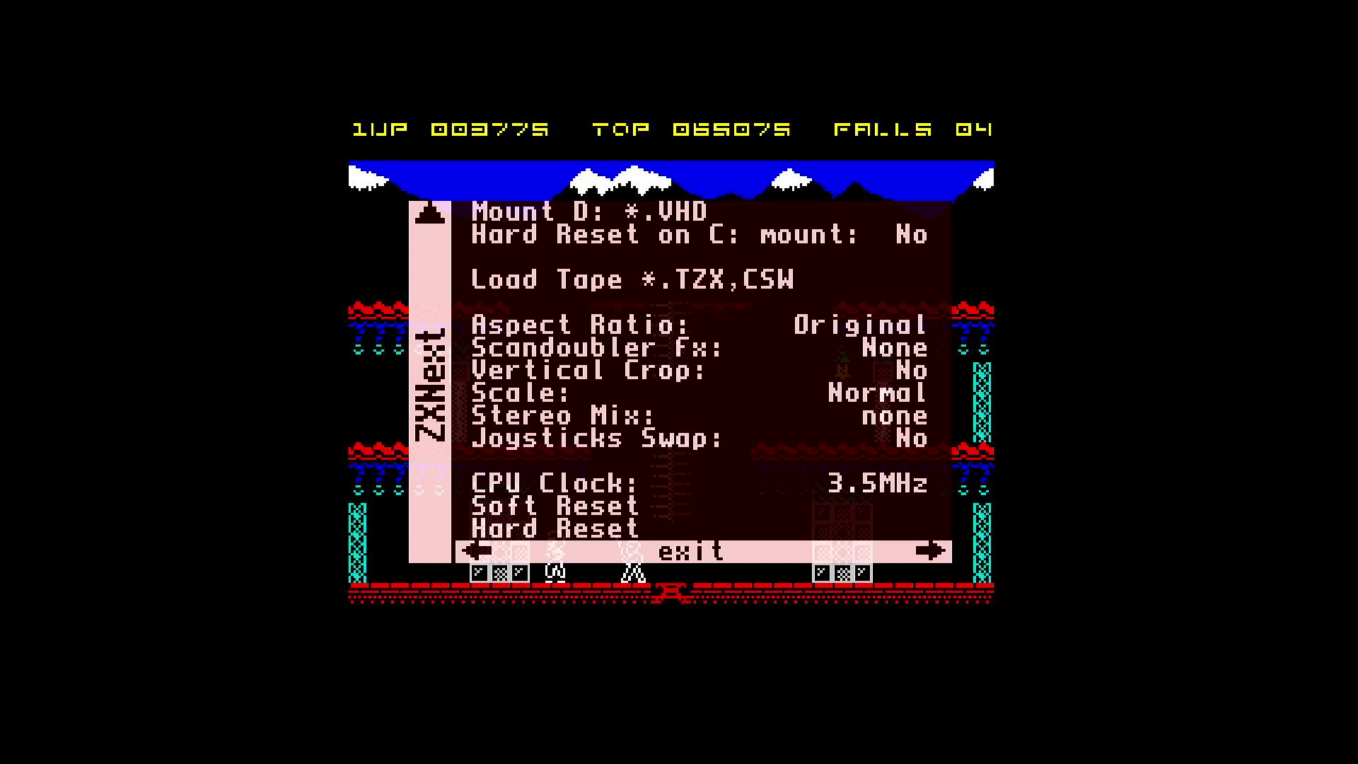
{"action": "key", "text": "Down"}
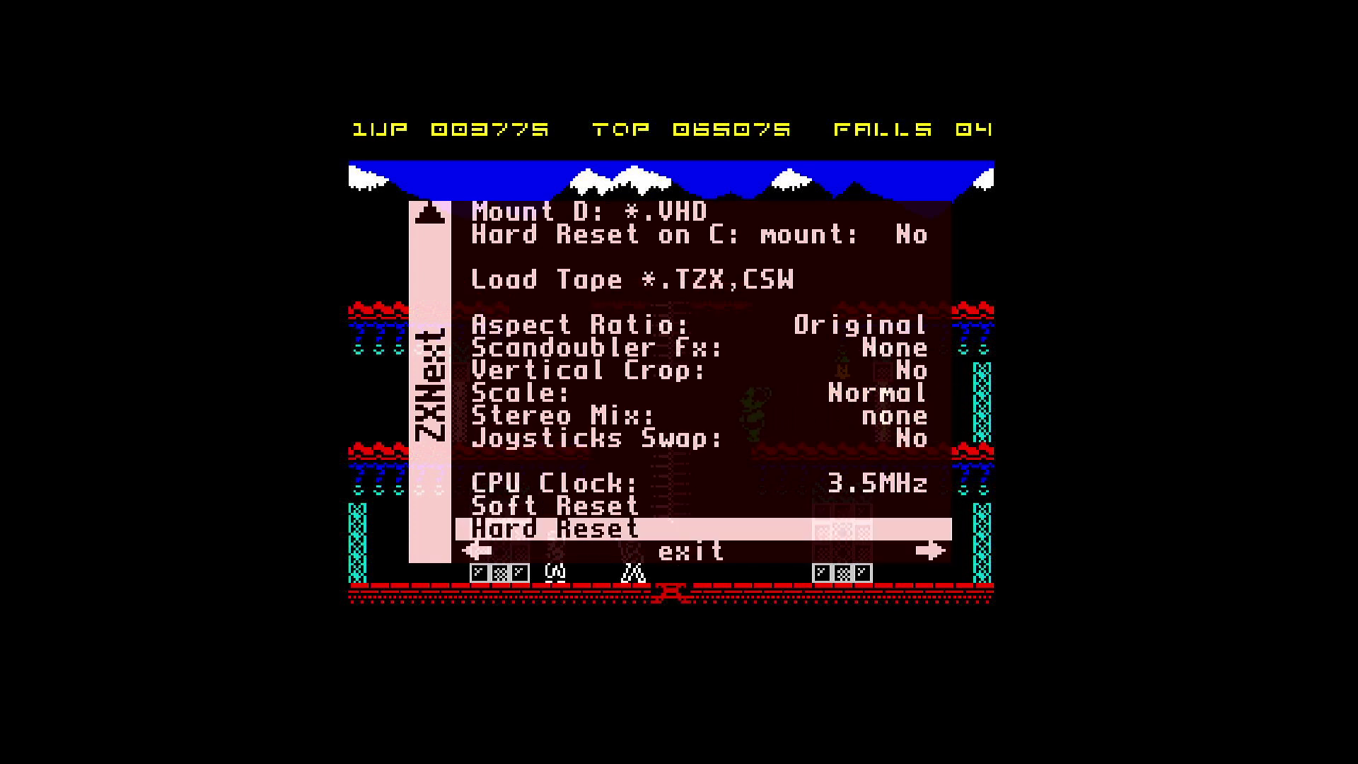
{"action": "key", "text": "Up"}
{"action": "key", "text": "Return"}
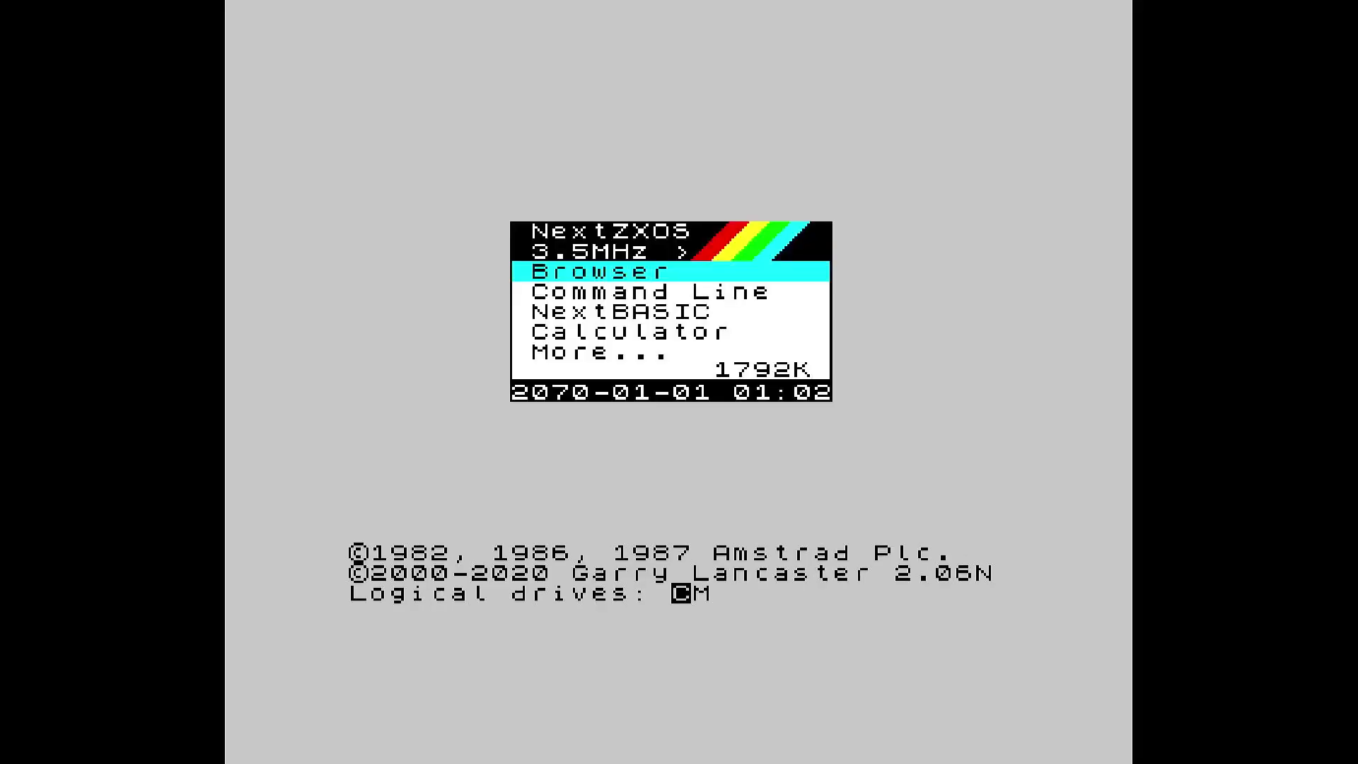